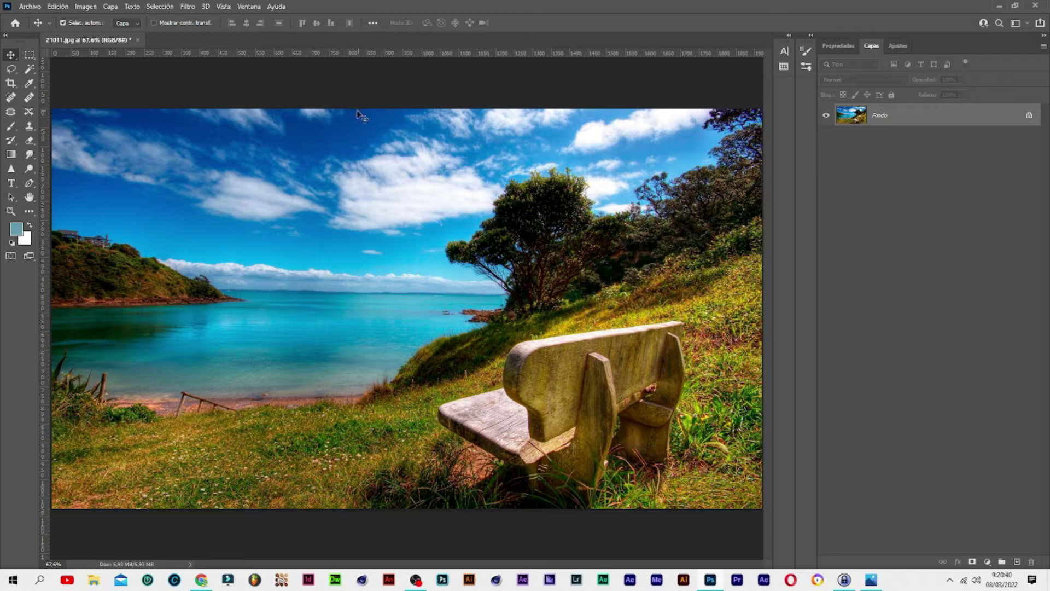
# In Menus settings, hide the Sky Replacement command, then show it again and confirm.
pyautogui.click(60, 6)
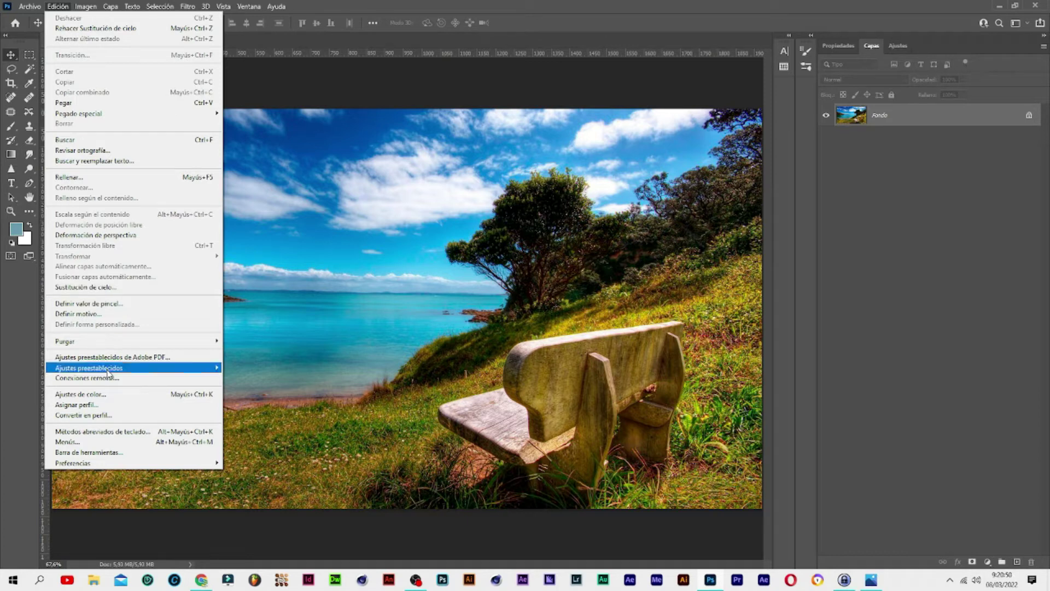
pyautogui.click(91, 443)
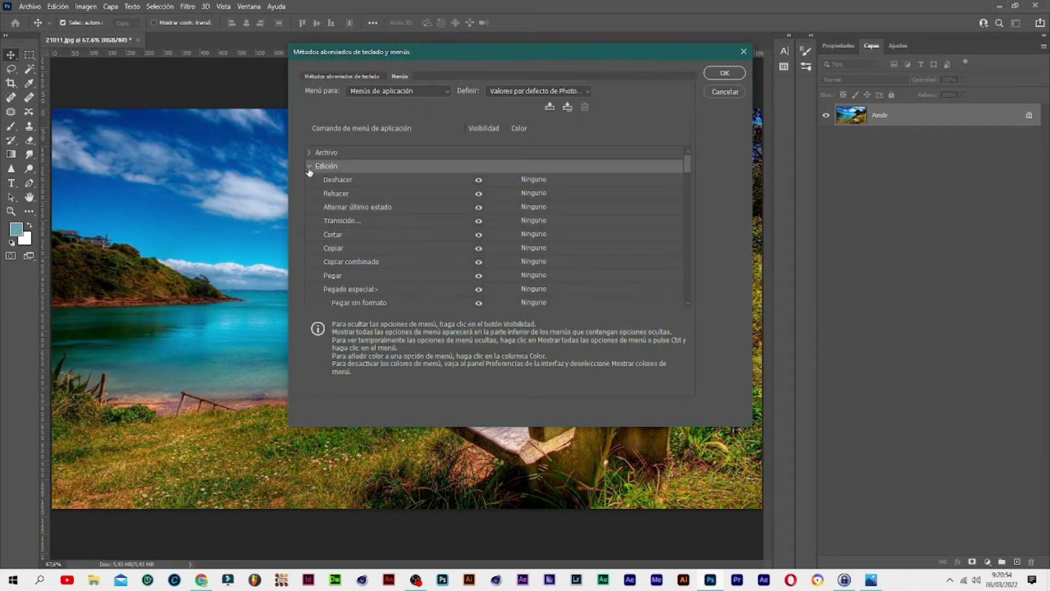
pyautogui.scroll(-1, 448, 237)
pyautogui.scroll(-3, 448, 237)
pyautogui.scroll(-3, 448, 237)
pyautogui.scroll(-3, 448, 237)
pyautogui.scroll(-3, 448, 237)
pyautogui.scroll(-2, 448, 237)
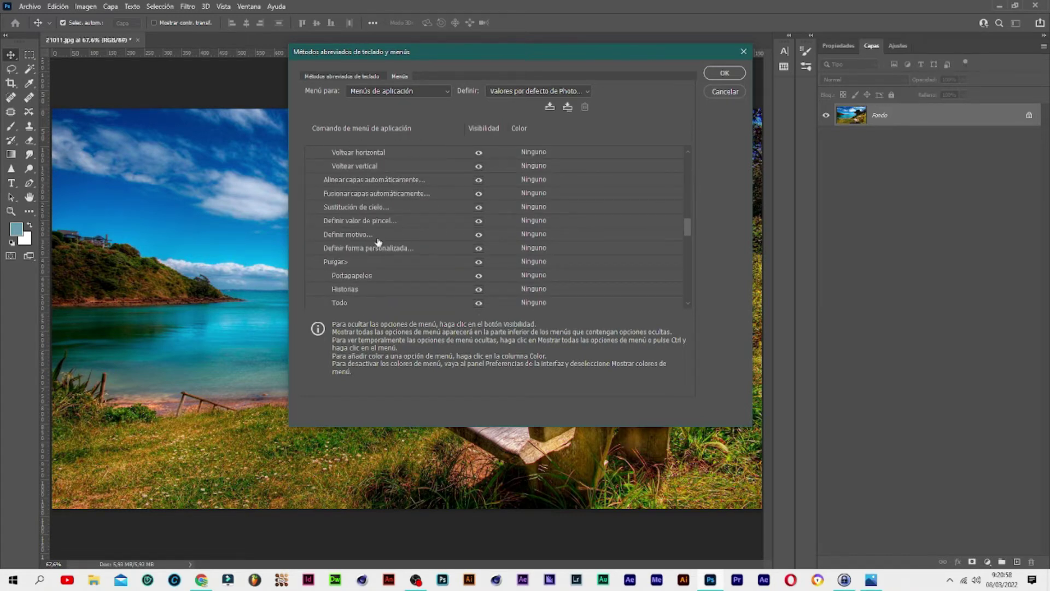
pyautogui.click(479, 207)
pyautogui.click(479, 208)
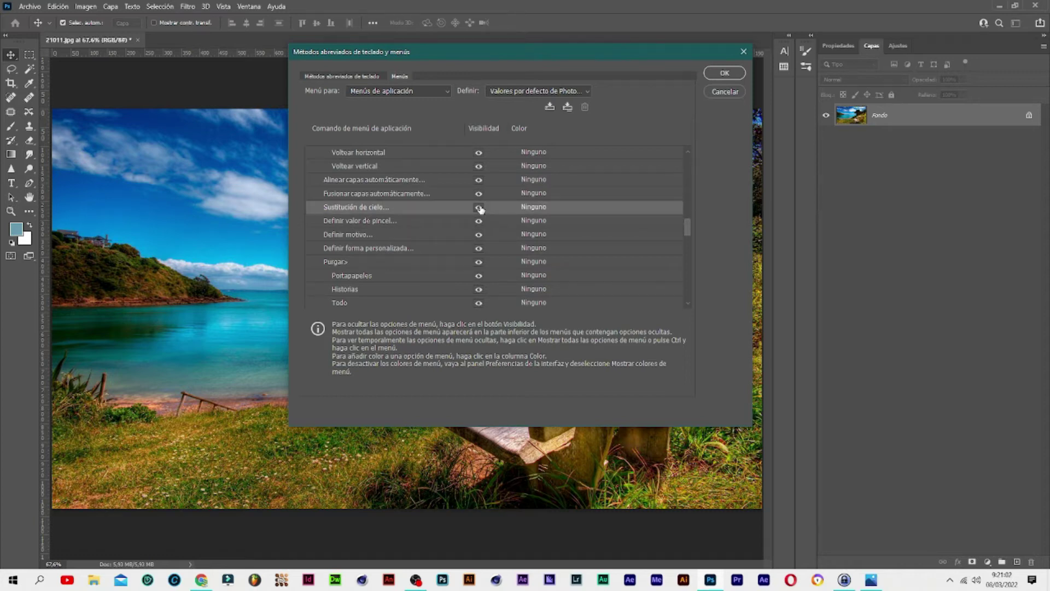
pyautogui.click(724, 73)
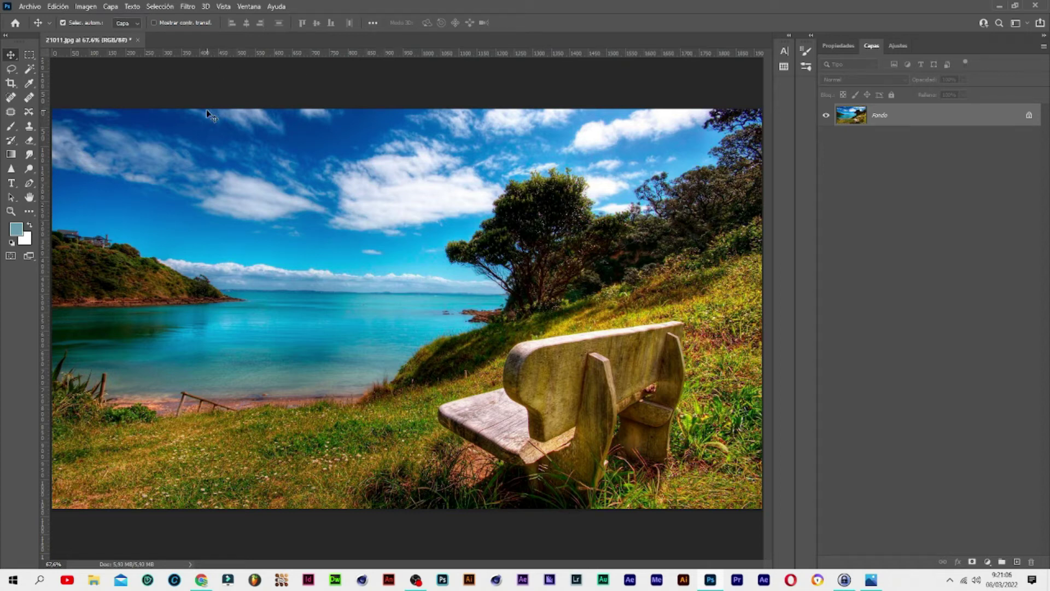
# Start Edición > Sustitución de cielo and move its dialog aside to preview a sunset.
pyautogui.click(58, 6)
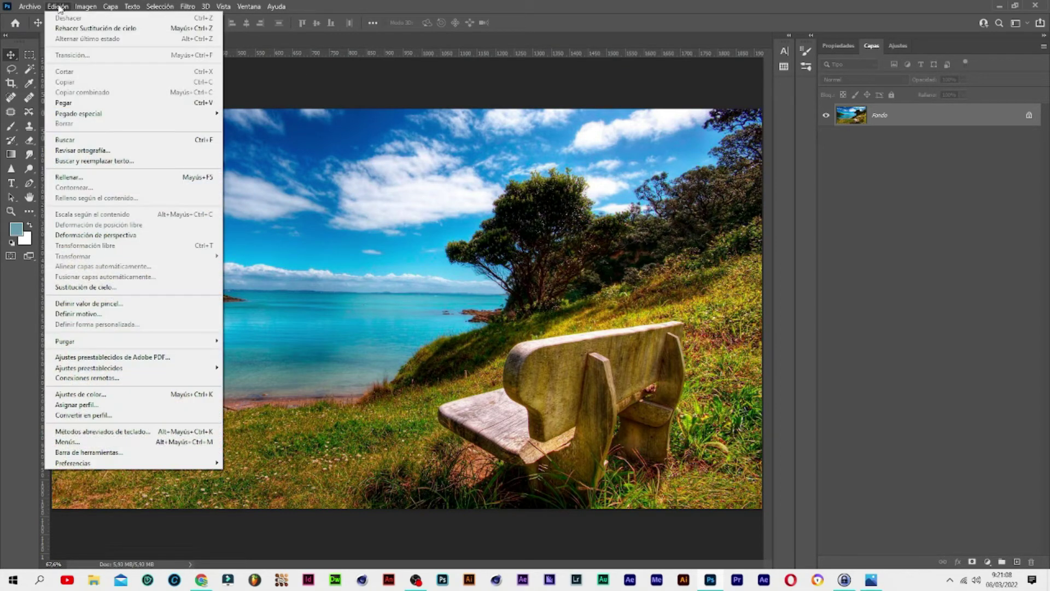
pyautogui.click(140, 287)
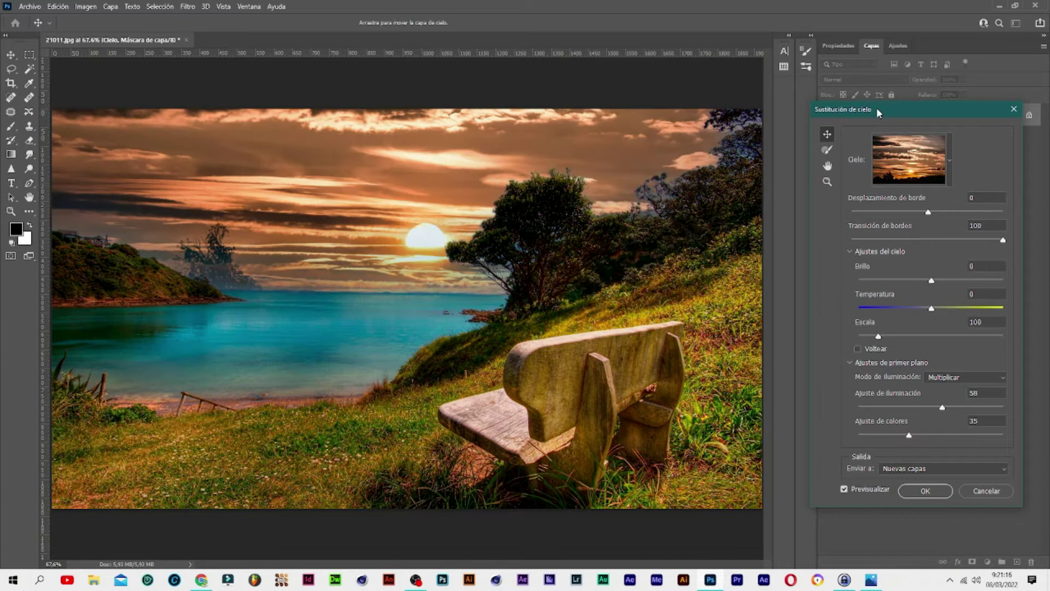
pyautogui.moveTo(876, 108)
pyautogui.mouseDown()
pyautogui.moveTo(780, 81)
pyautogui.moveTo(822, 58)
pyautogui.moveTo(806, 59)
pyautogui.mouseUp()
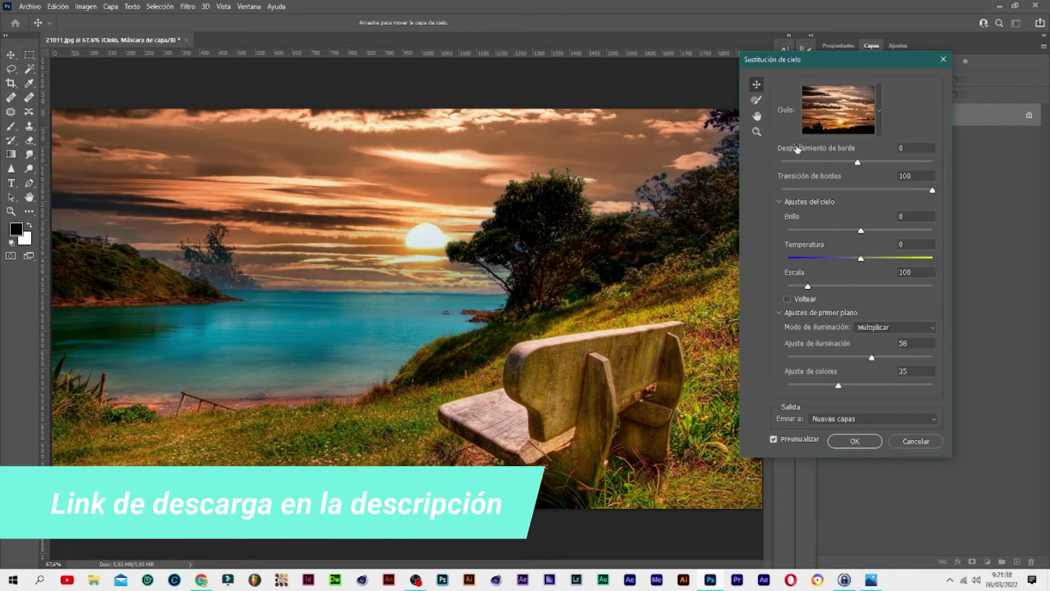
pyautogui.click(879, 109)
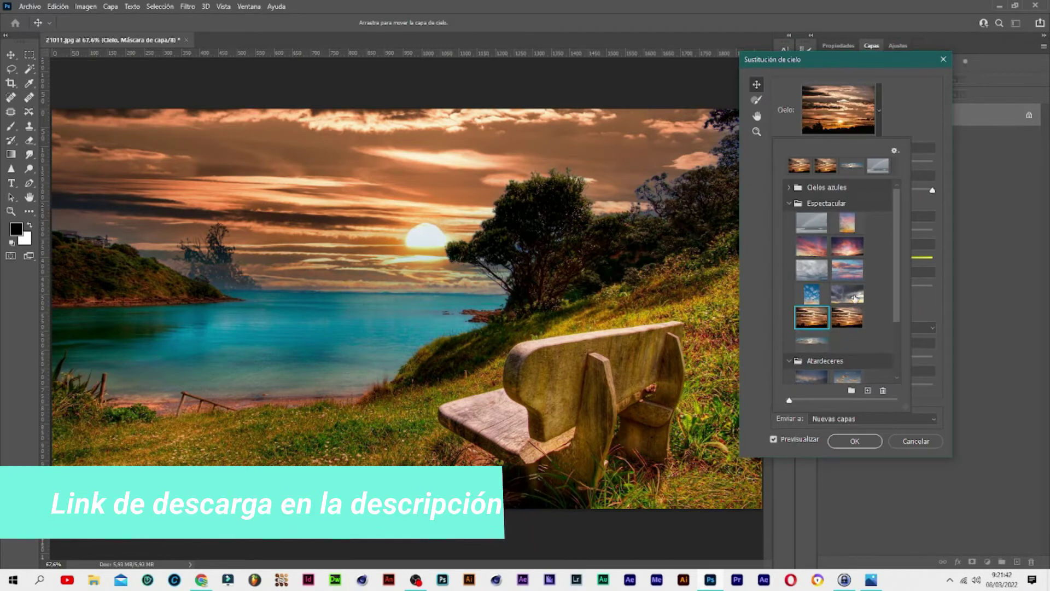
# Reopen the preset skies, browse the Importar cielos folder, then cancel without importing.
pyautogui.click(900, 99)
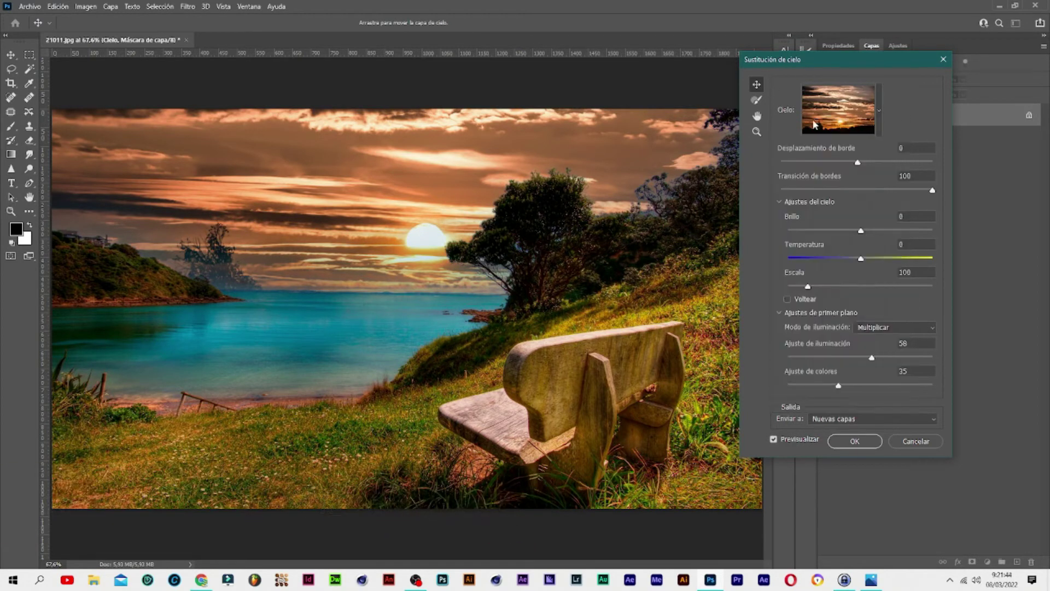
pyautogui.click(879, 111)
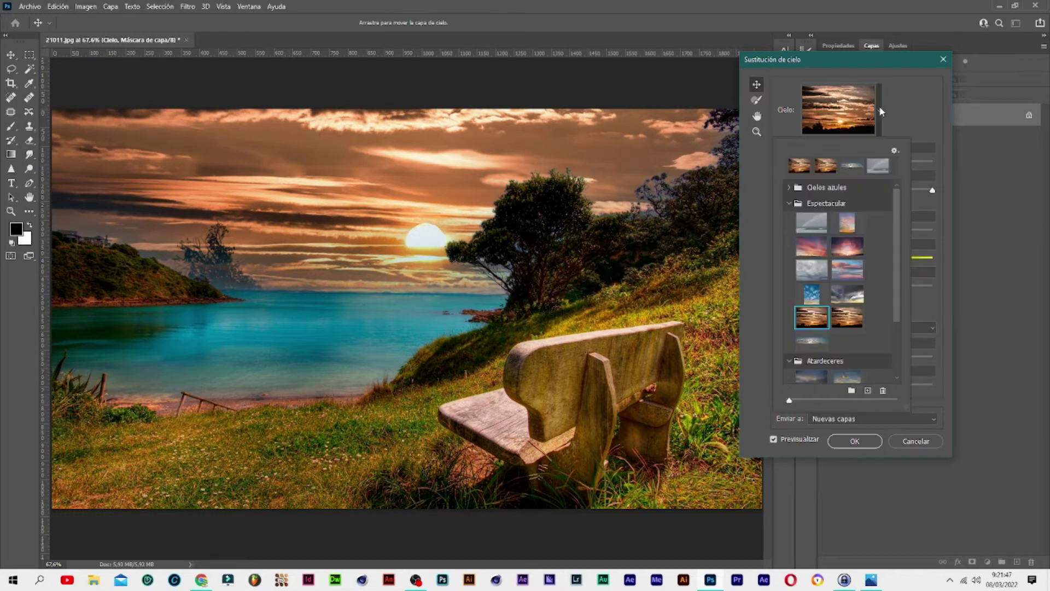
pyautogui.click(895, 151)
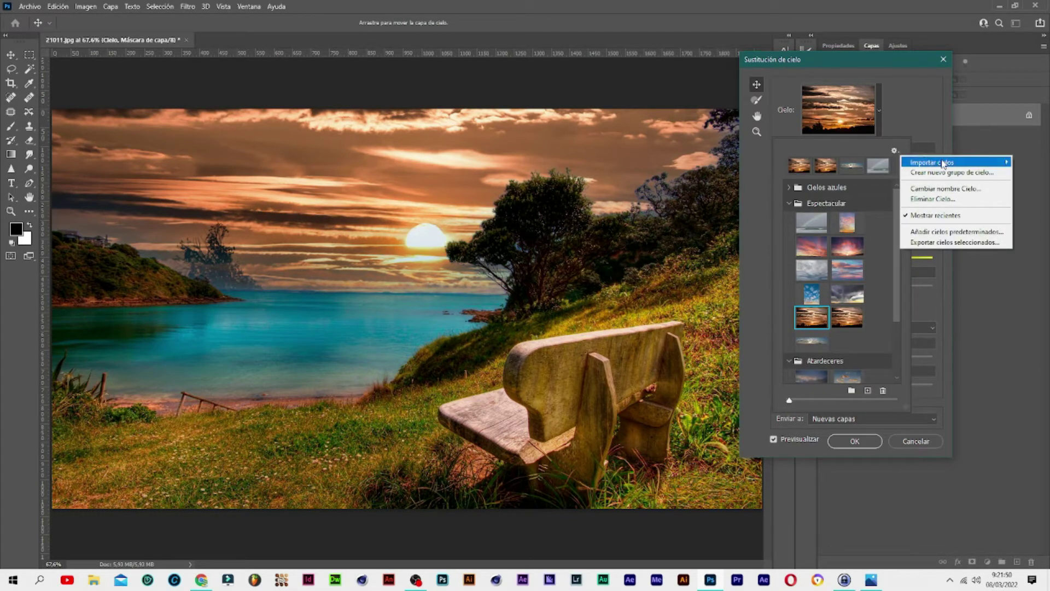
pyautogui.moveTo(931, 163)
pyautogui.click(846, 162)
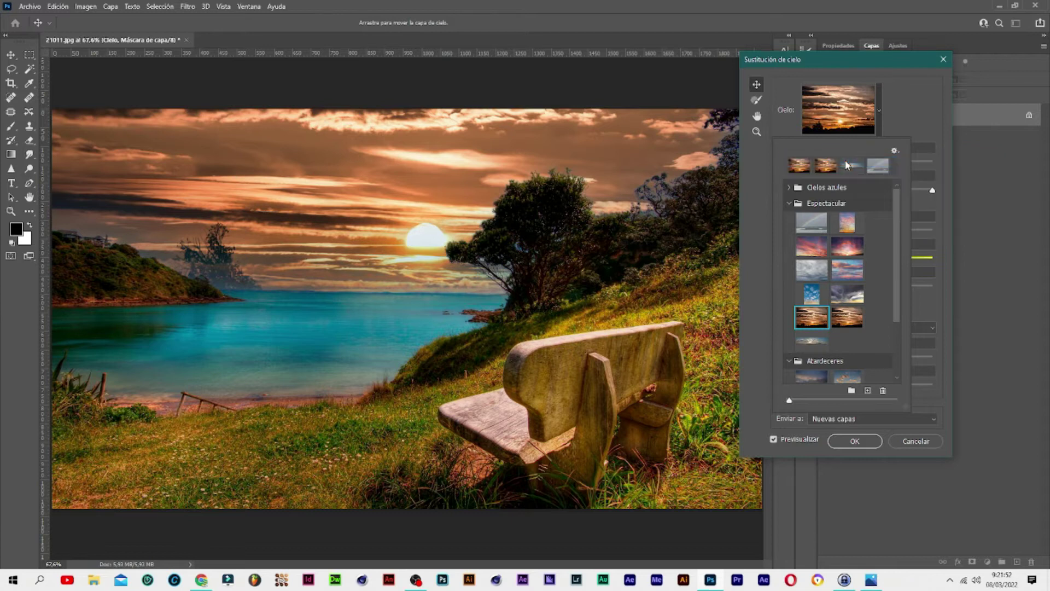
pyautogui.scroll(-4, 783, 308)
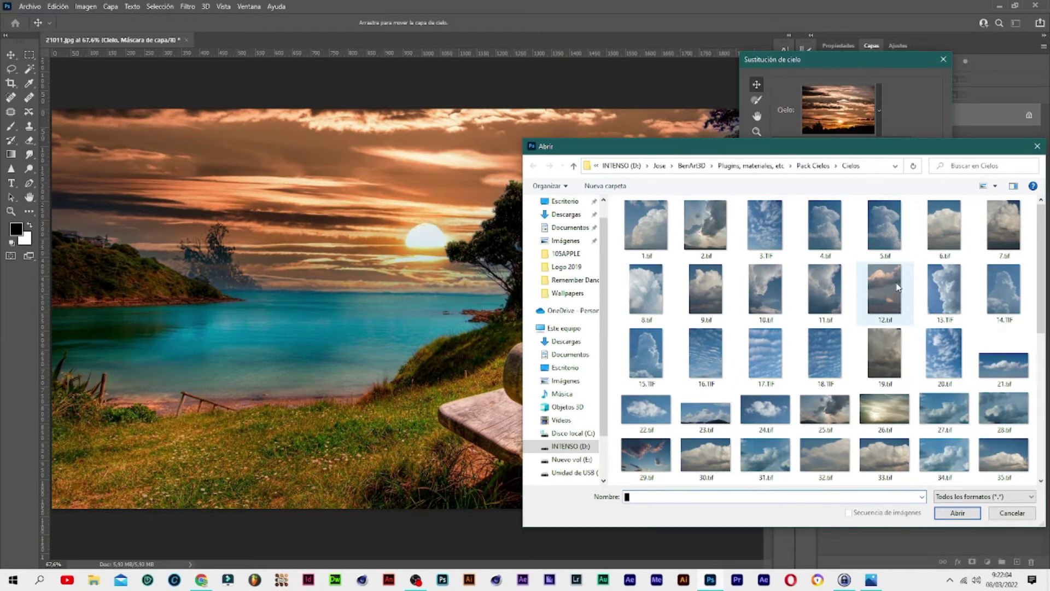
pyautogui.press('Escape')
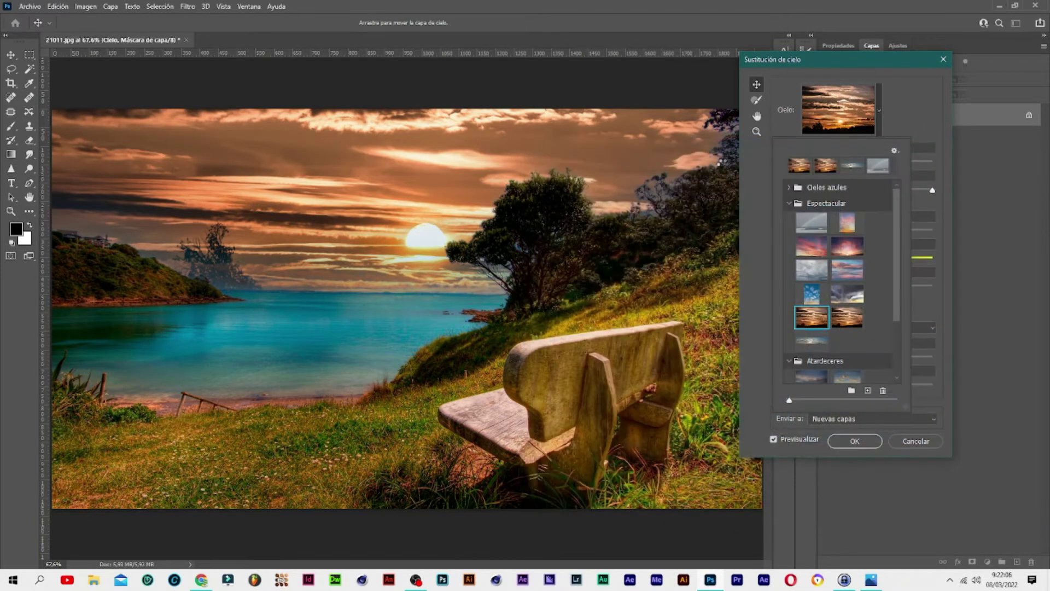
# Preview a grey cloudy sky, a panoramic cloudy sky, and a blue sky with white clouds.
pyautogui.scroll(-1, 850, 306)
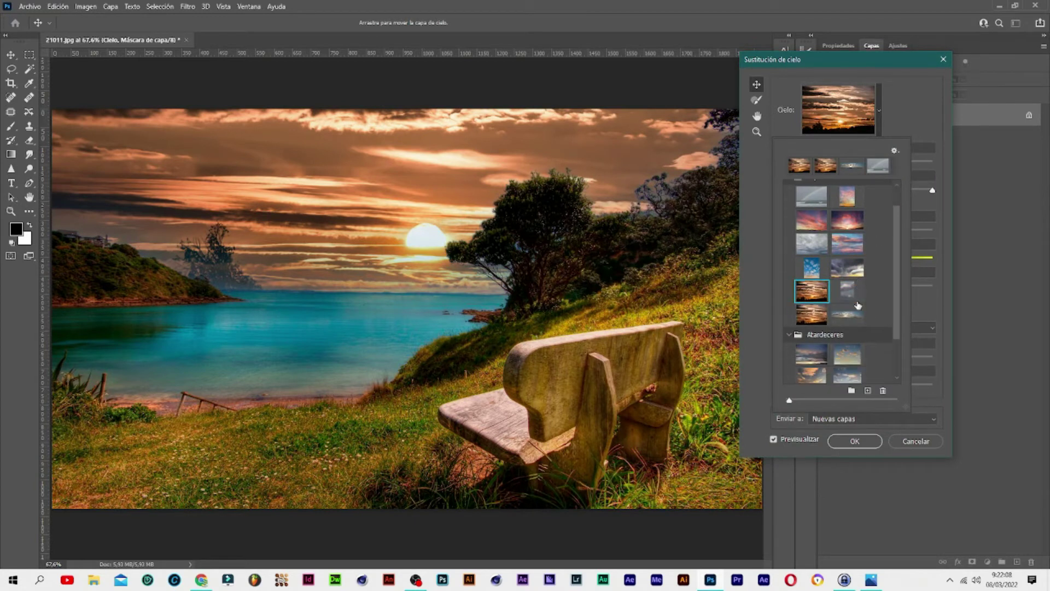
pyautogui.click(849, 289)
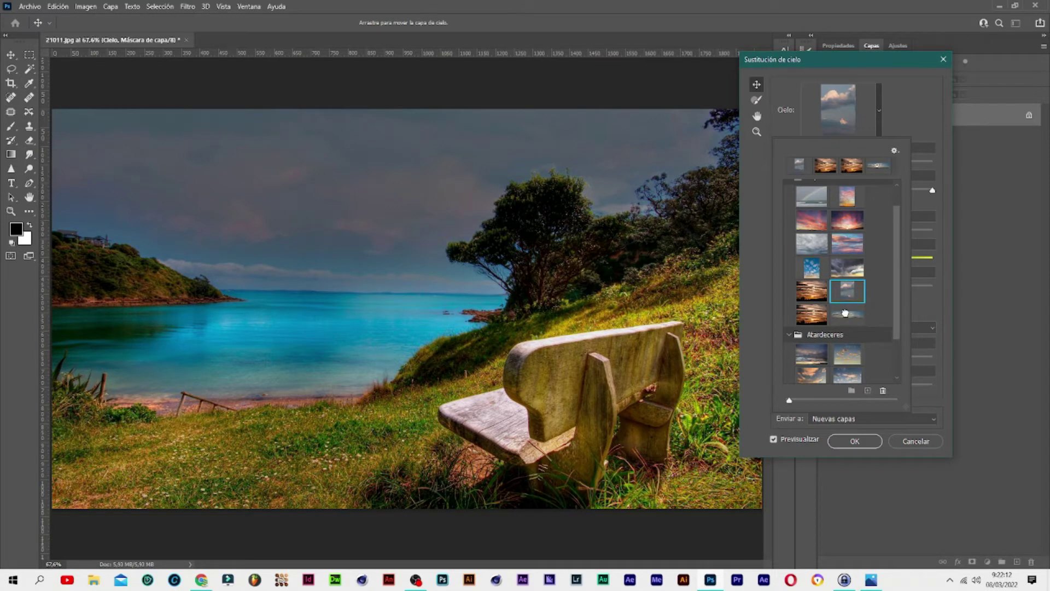
pyautogui.click(847, 314)
pyautogui.scroll(1, 828, 264)
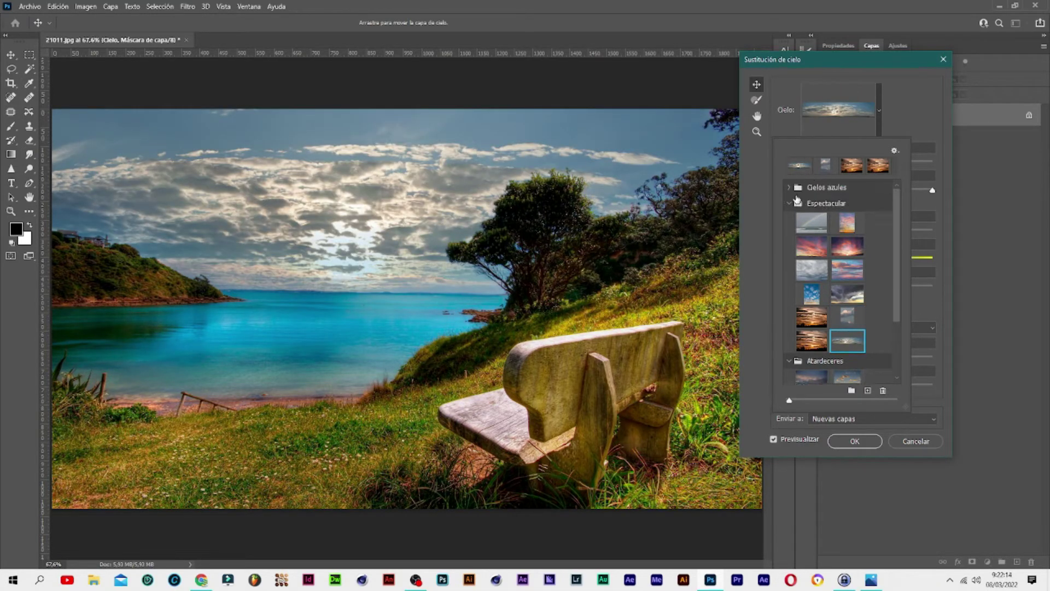
pyautogui.click(791, 204)
pyautogui.click(789, 187)
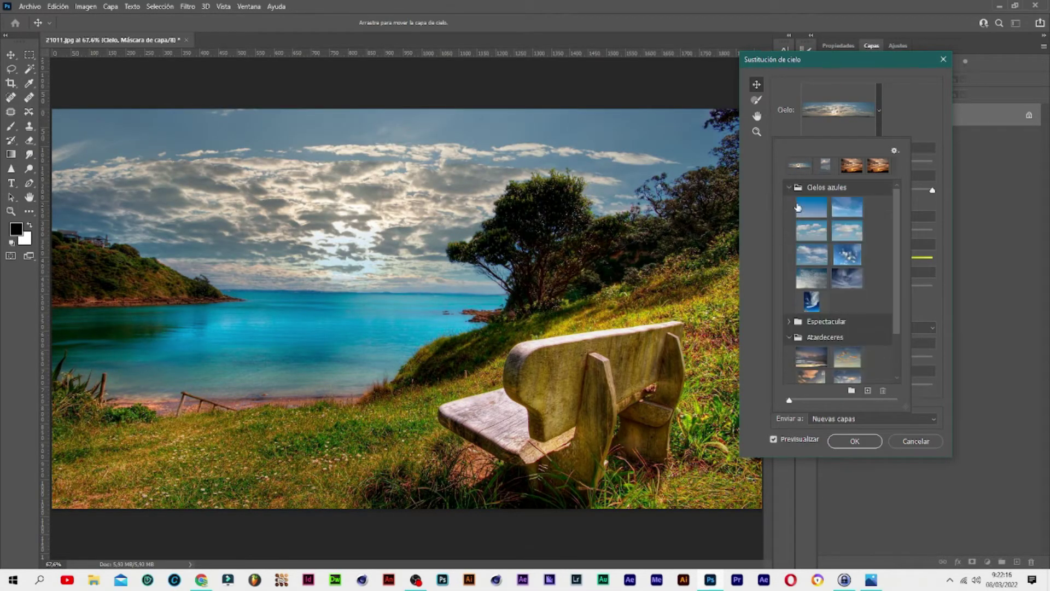
pyautogui.click(847, 253)
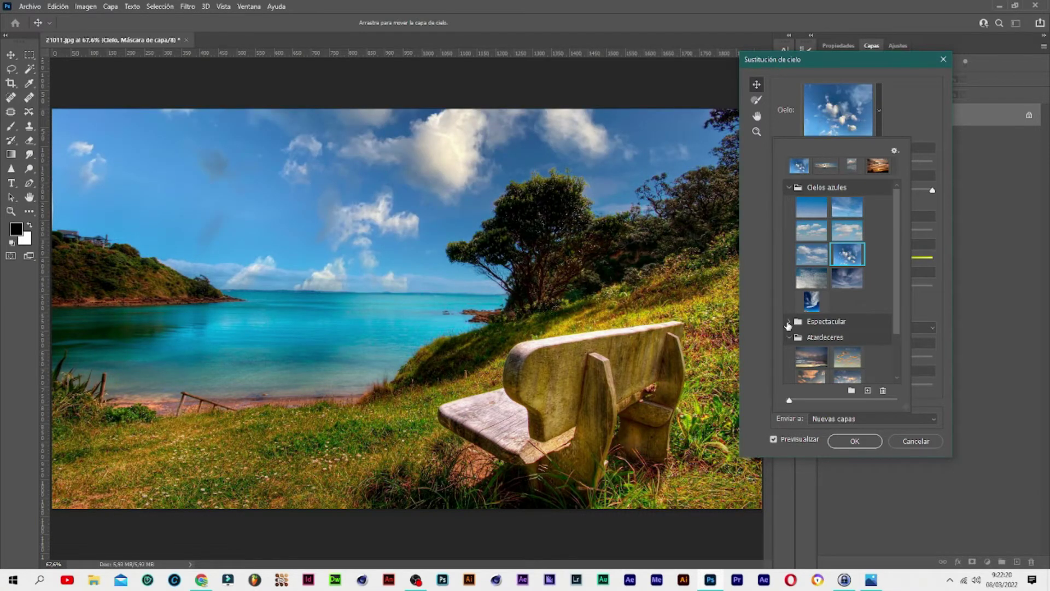
pyautogui.scroll(-2, 845, 345)
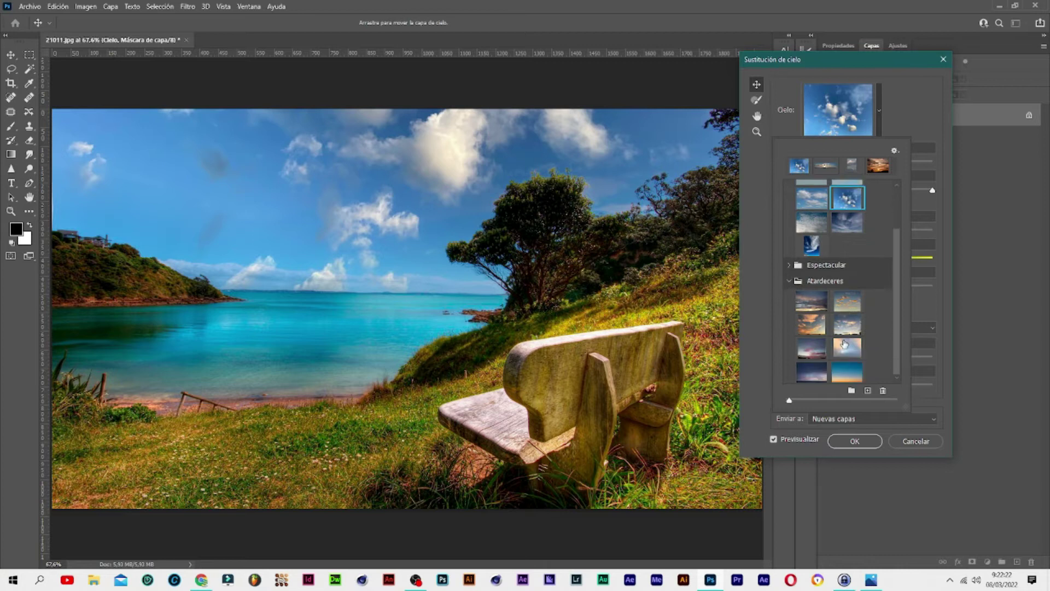
# Preview blue-to-orange and scattered-cloud skies, then reselect the Espectacular orange sunset and close the picker.
pyautogui.click(849, 376)
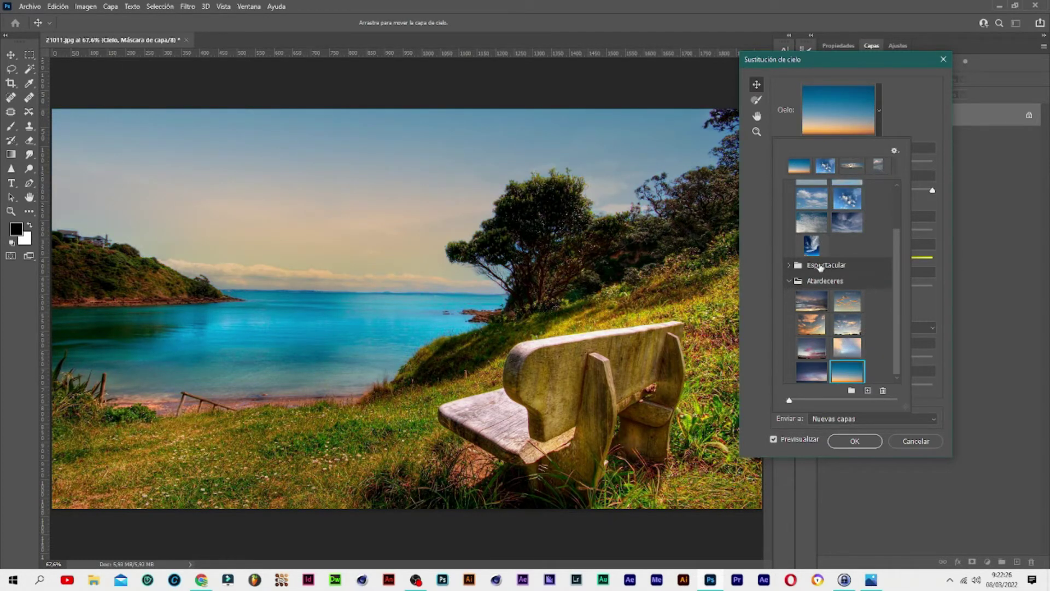
pyautogui.scroll(1, 820, 267)
pyautogui.click(804, 262)
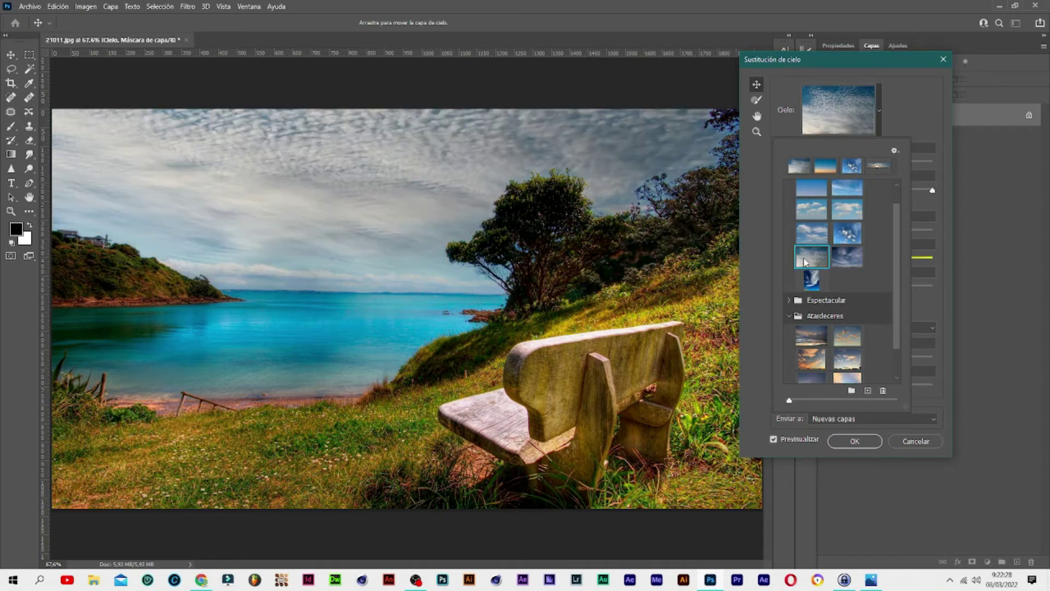
pyautogui.scroll(1, 837, 279)
pyautogui.scroll(-1, 837, 279)
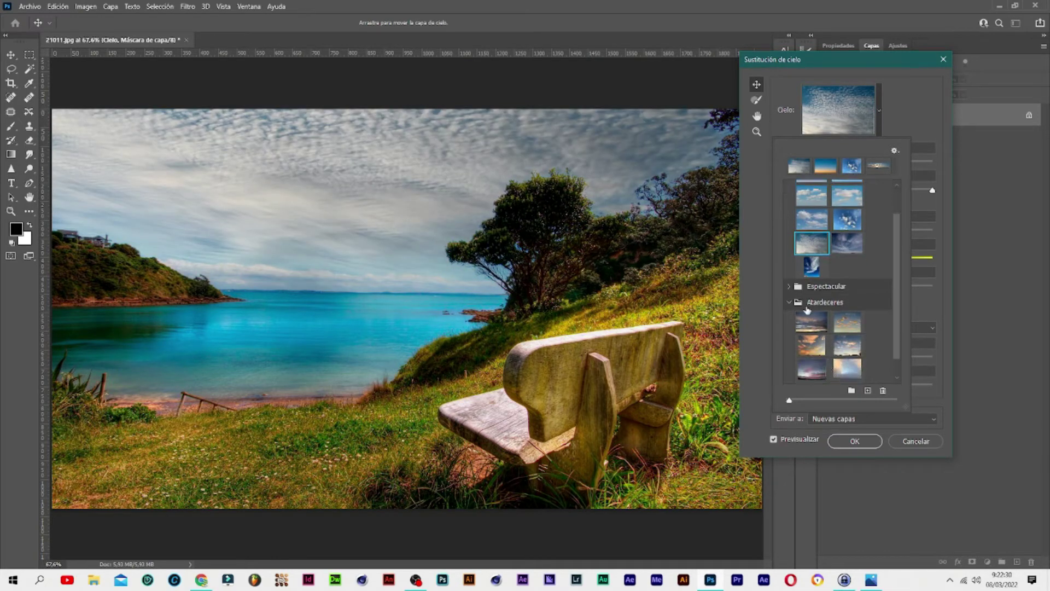
pyautogui.click(789, 286)
pyautogui.scroll(-2, 830, 311)
pyautogui.scroll(-1, 830, 311)
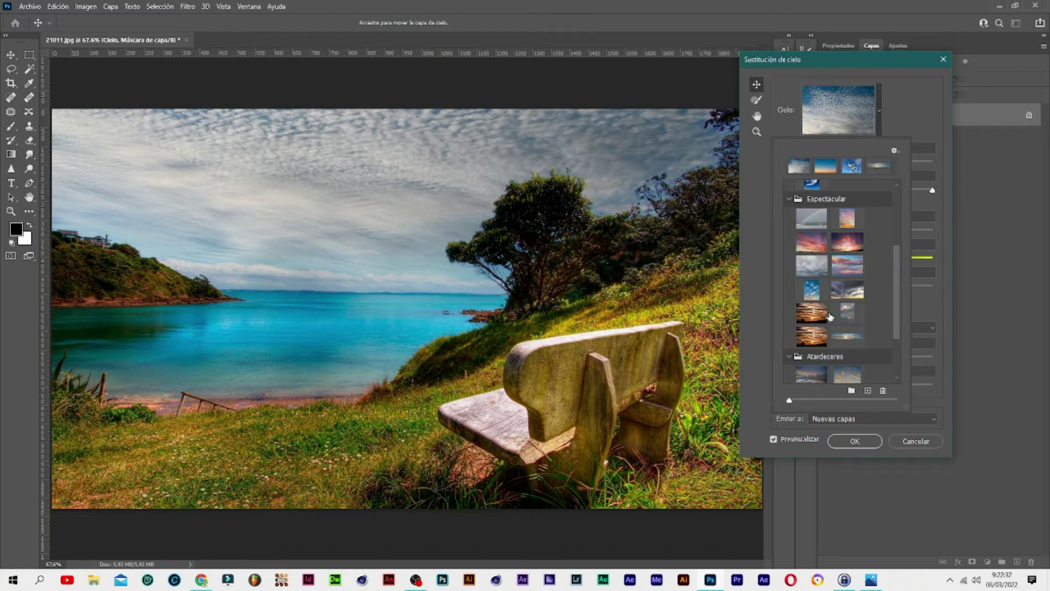
pyautogui.click(813, 310)
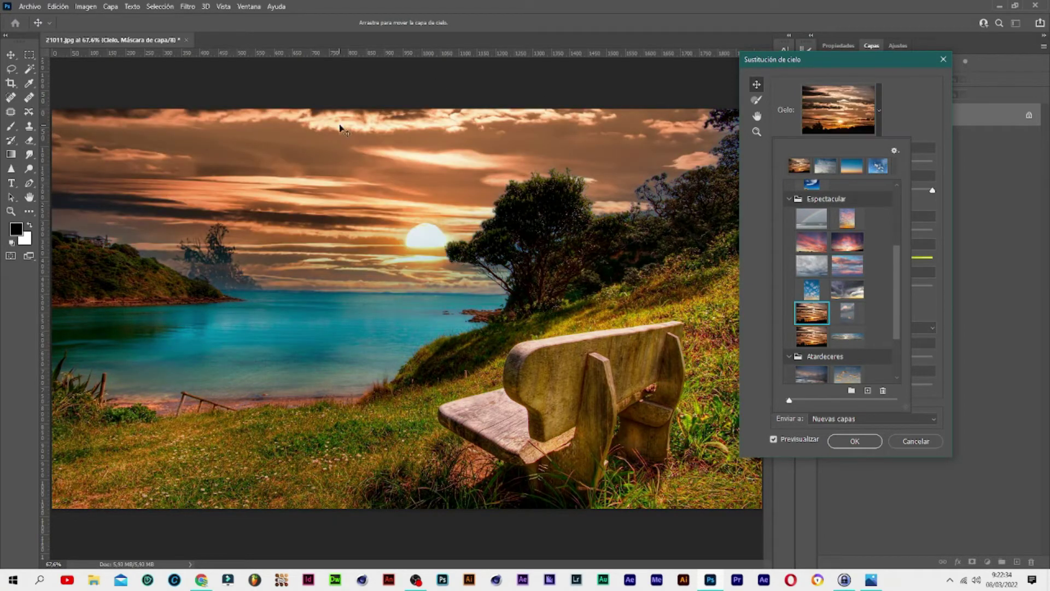
pyautogui.click(900, 137)
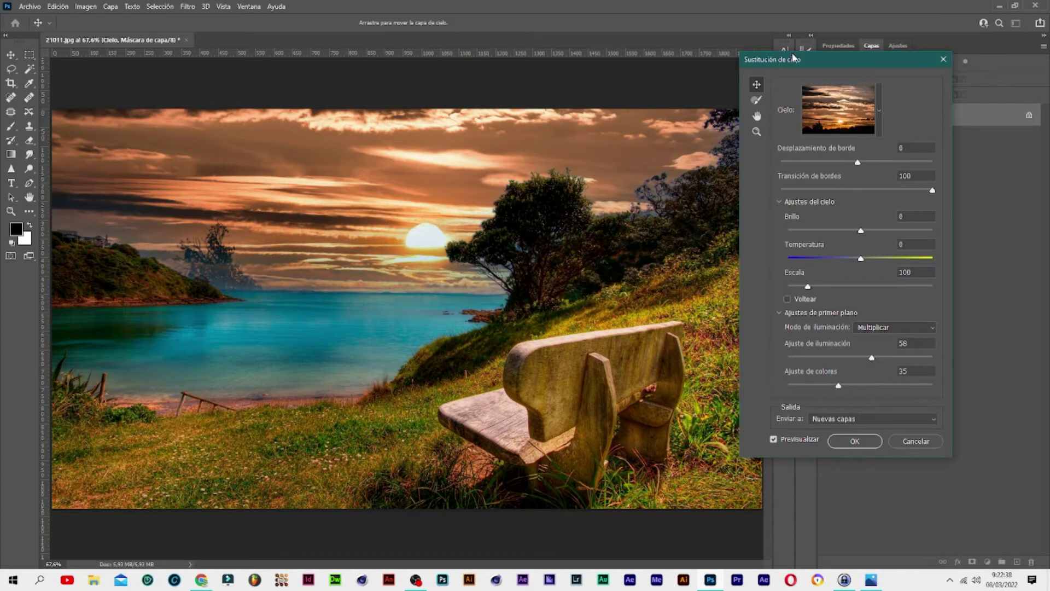
pyautogui.moveTo(793, 58); pyautogui.dragTo(831, 67)
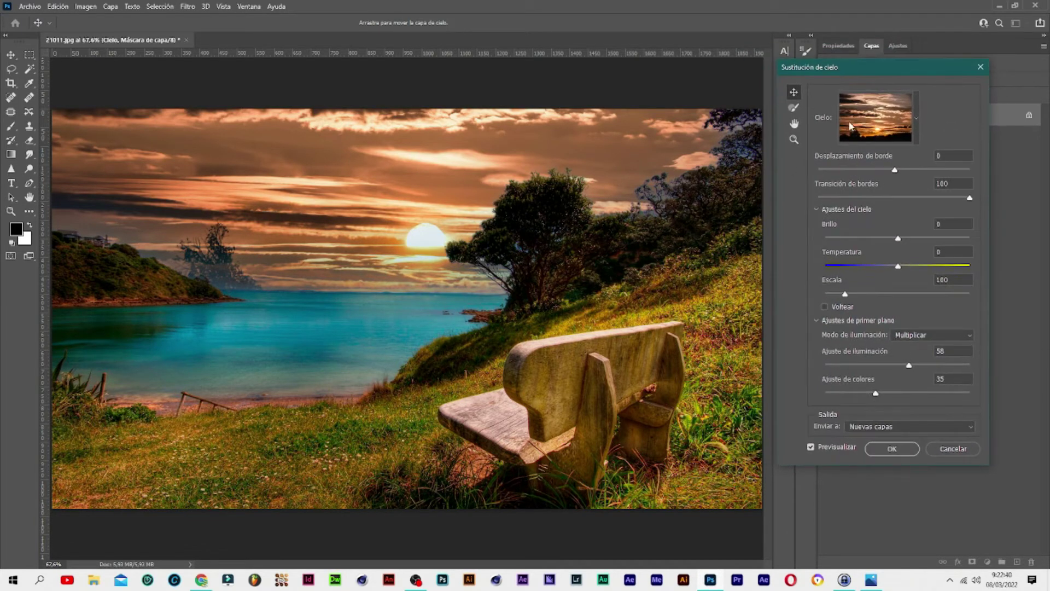
pyautogui.moveTo(847, 68); pyautogui.dragTo(762, 99)
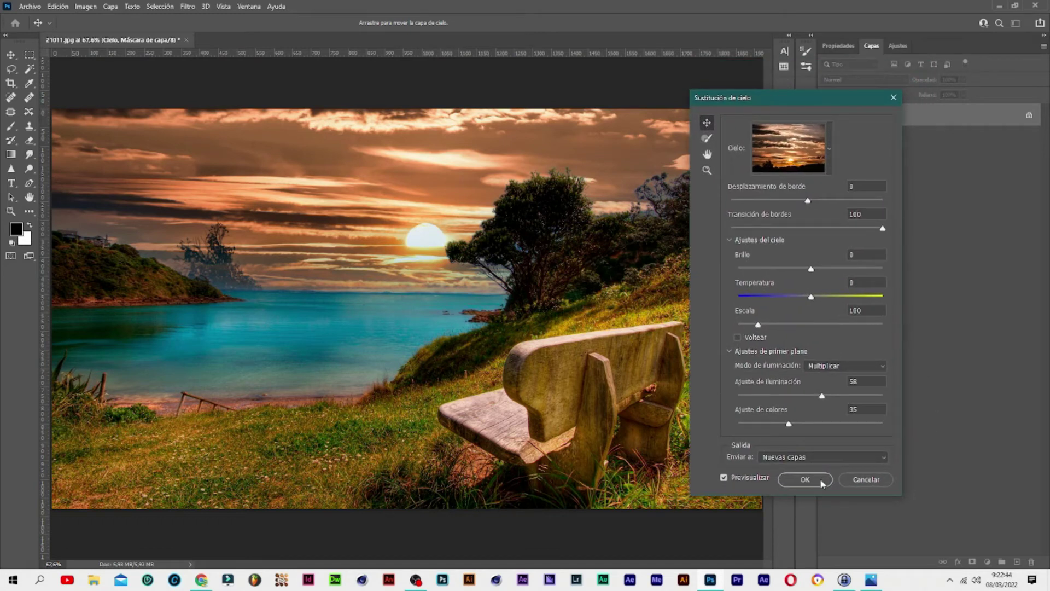
pyautogui.moveTo(819, 106); pyautogui.dragTo(834, 213)
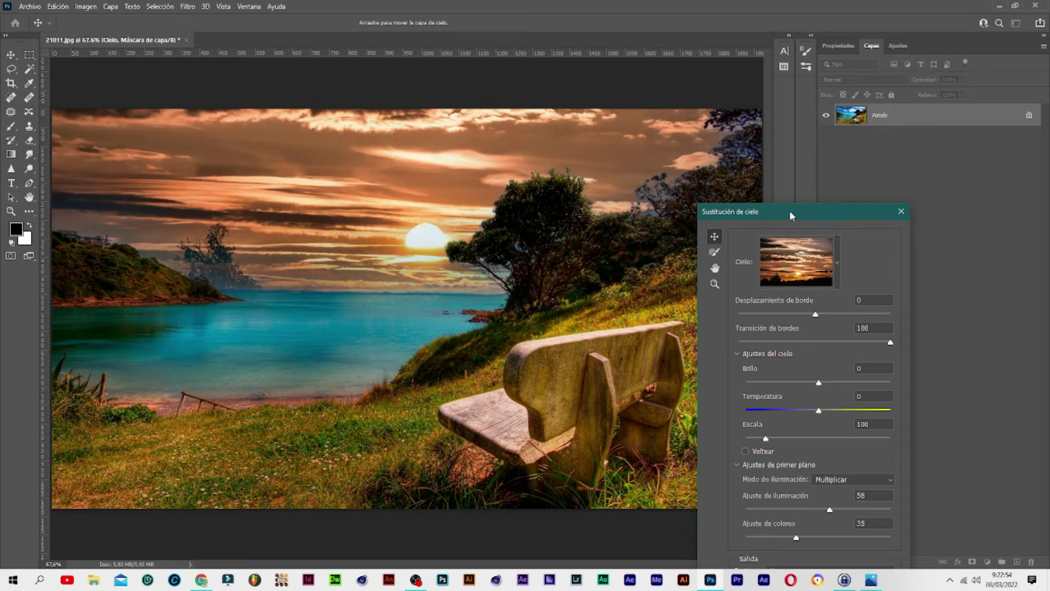
pyautogui.moveTo(789, 210); pyautogui.dragTo(842, 101)
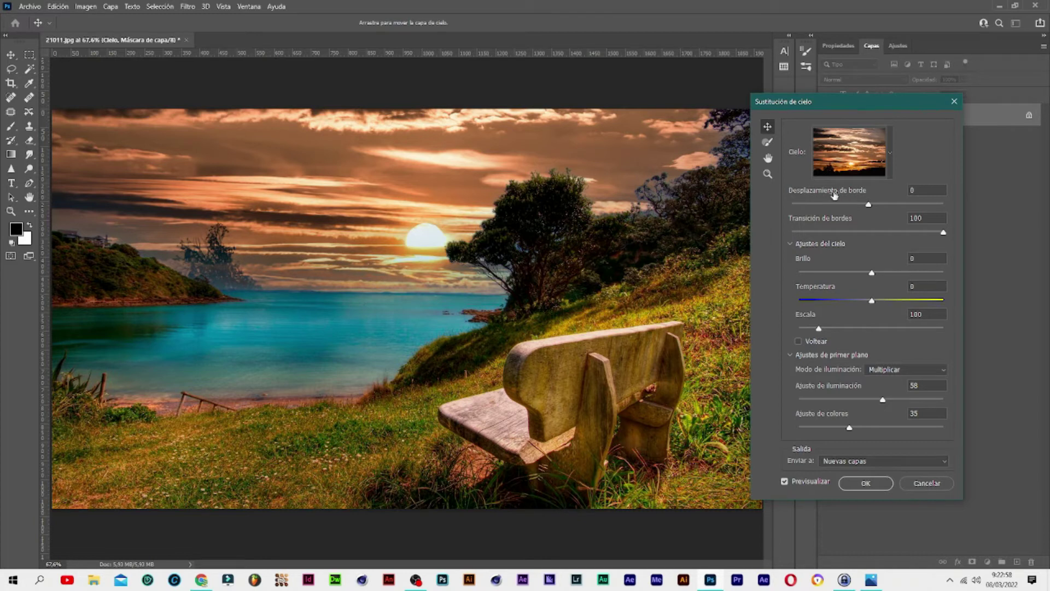
# Test Desplazamiento de borde at several values, settle it at 1, and move the dialog.
pyautogui.moveTo(868, 206); pyautogui.dragTo(810, 205)
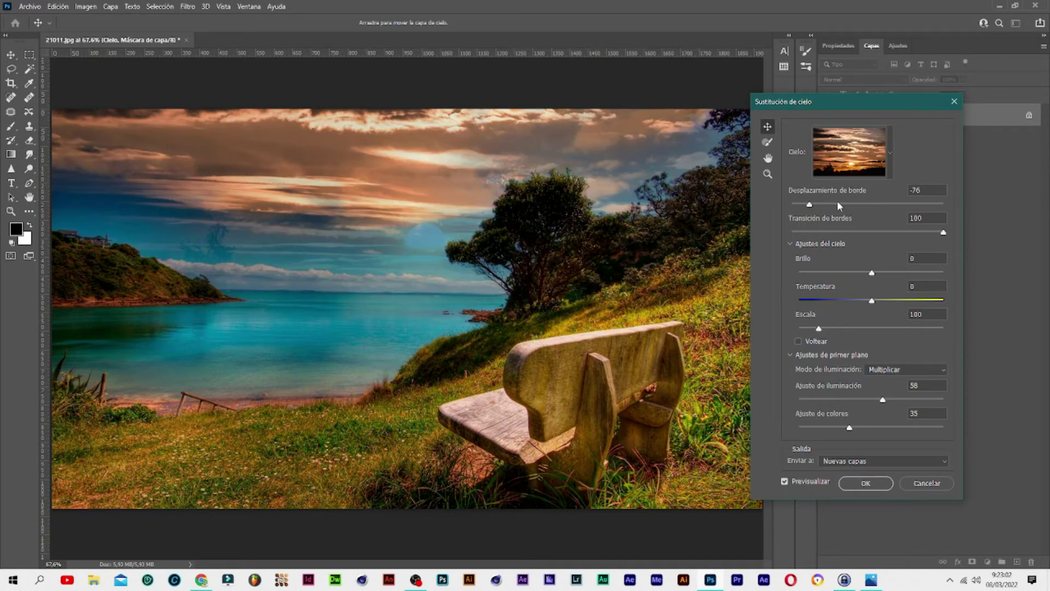
pyautogui.moveTo(810, 205)
pyautogui.mouseDown()
pyautogui.moveTo(939, 210)
pyautogui.moveTo(837, 207)
pyautogui.mouseUp()
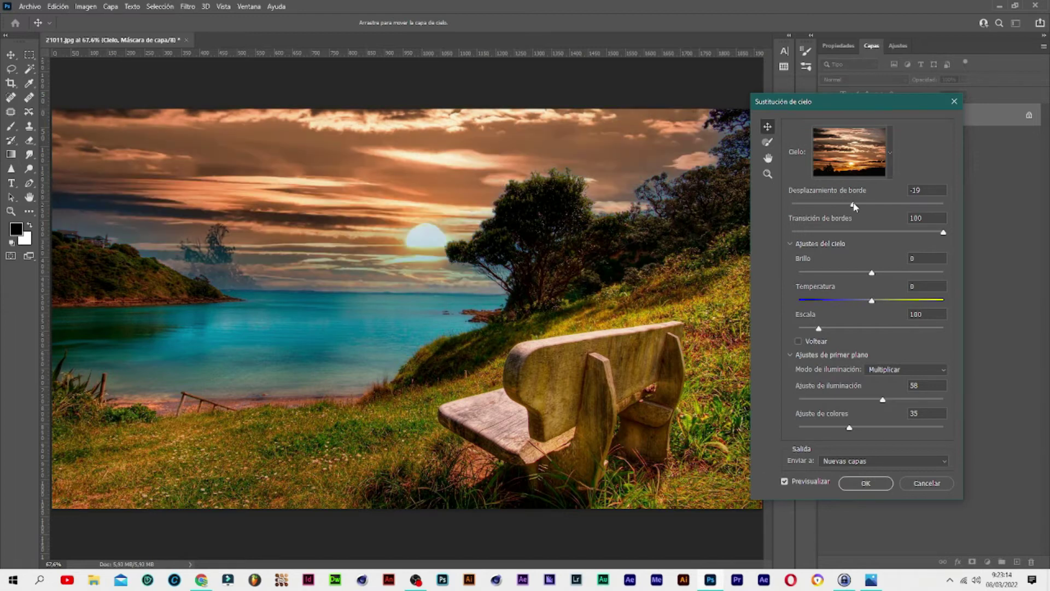
pyautogui.moveTo(857, 206); pyautogui.dragTo(862, 205)
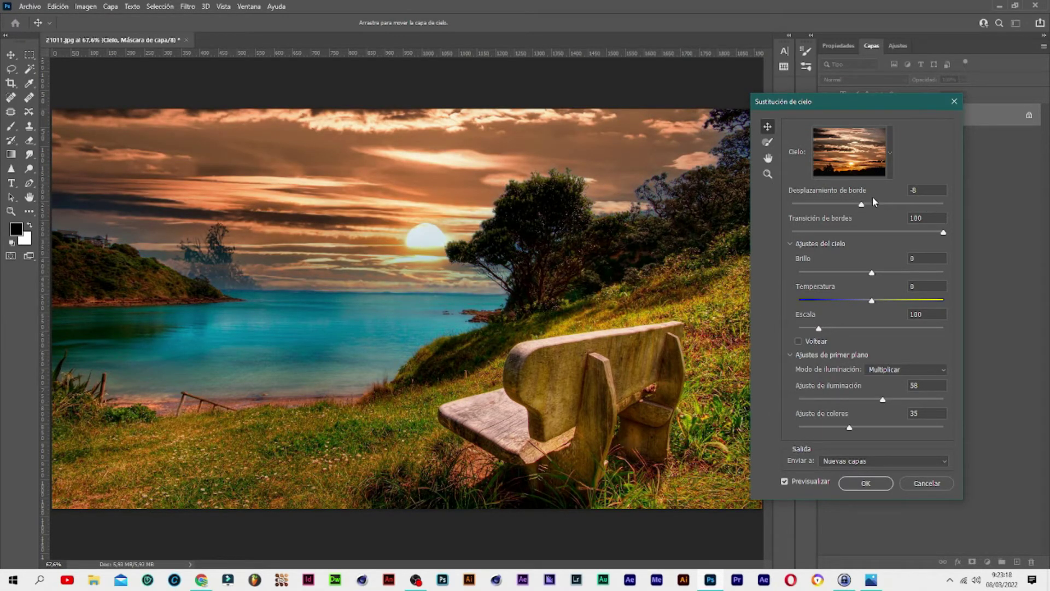
pyautogui.moveTo(861, 206); pyautogui.dragTo(865, 206)
pyautogui.moveTo(865, 208); pyautogui.dragTo(869, 208)
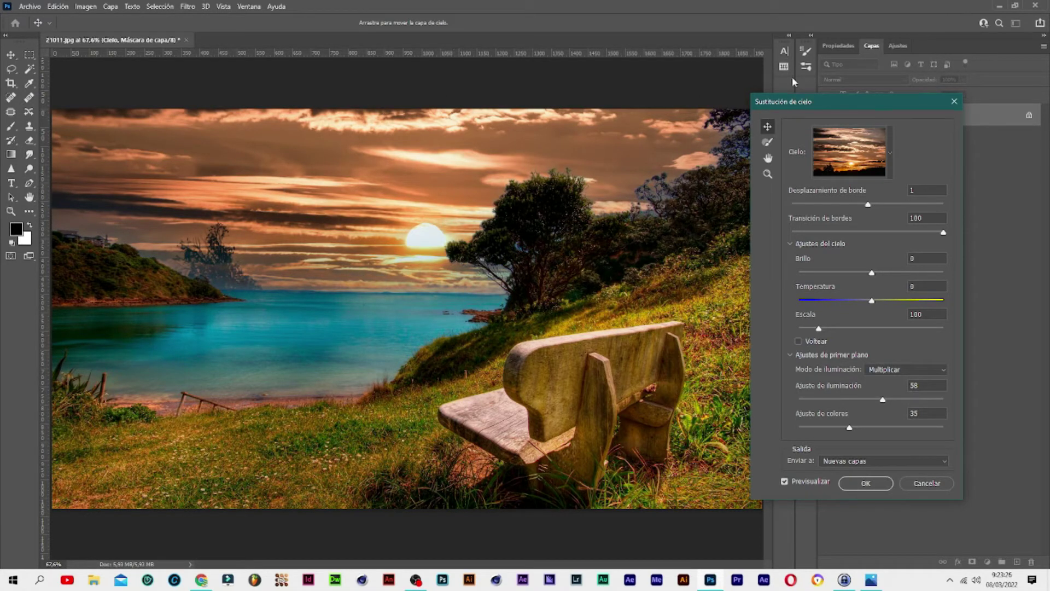
pyautogui.moveTo(796, 105); pyautogui.dragTo(835, 93)
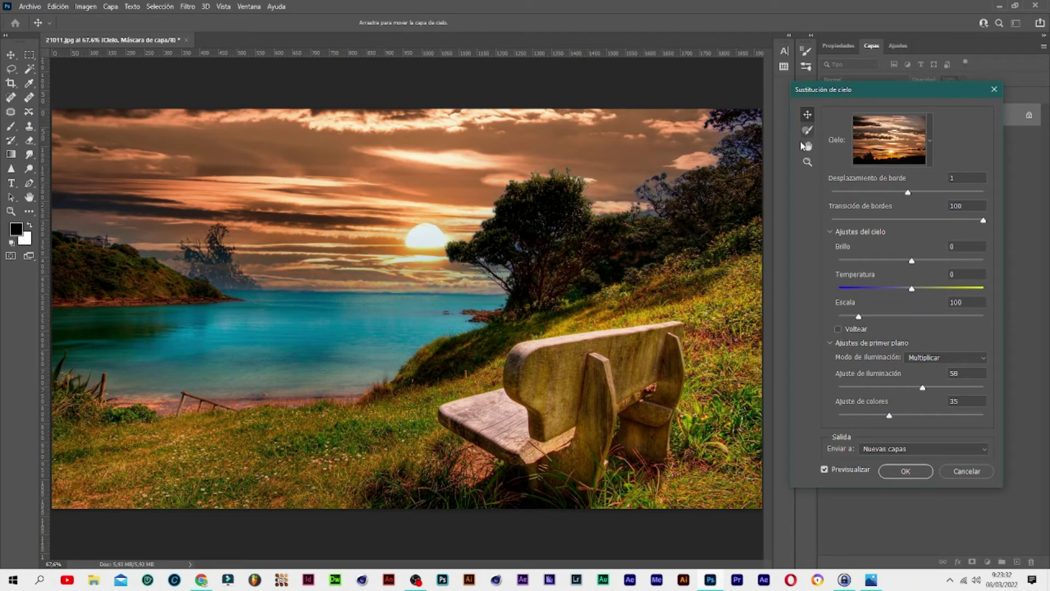
# Try the Sky Move, Sky Brush, Hand and Zoom tools, then drag the sky down to lower the sun.
pyautogui.click(807, 114)
pyautogui.moveTo(494, 170)
pyautogui.mouseDown()
pyautogui.moveTo(429, 161)
pyautogui.moveTo(435, 194)
pyautogui.moveTo(446, 170)
pyautogui.mouseUp()
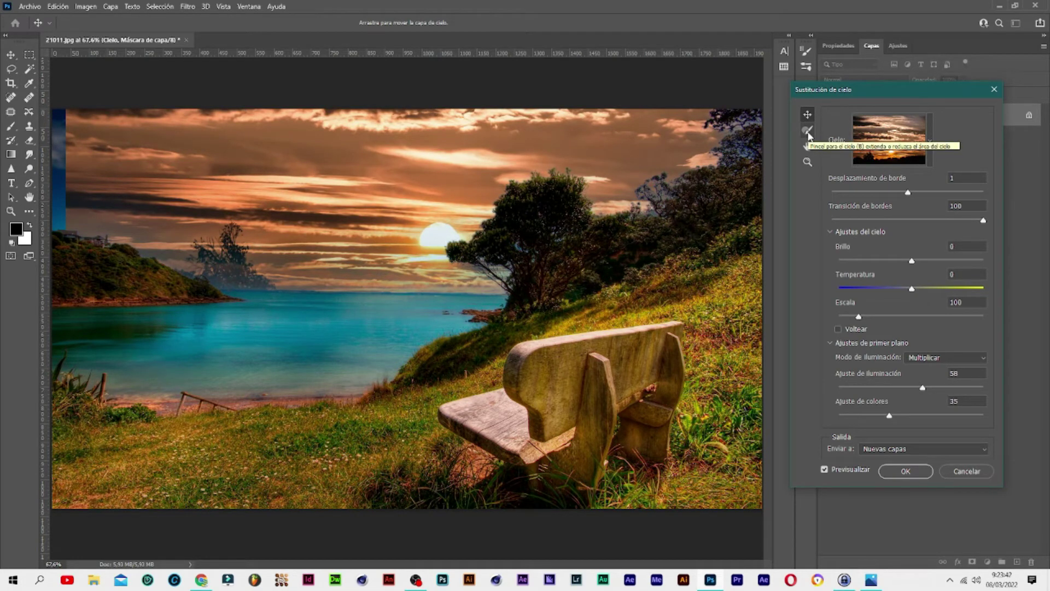
pyautogui.click(808, 130)
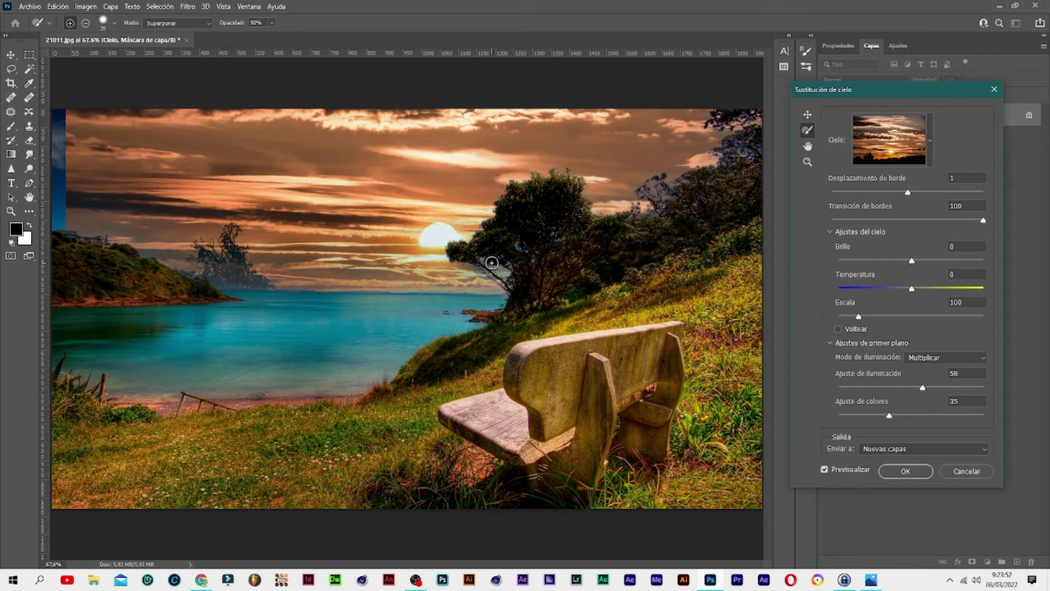
pyautogui.click(807, 146)
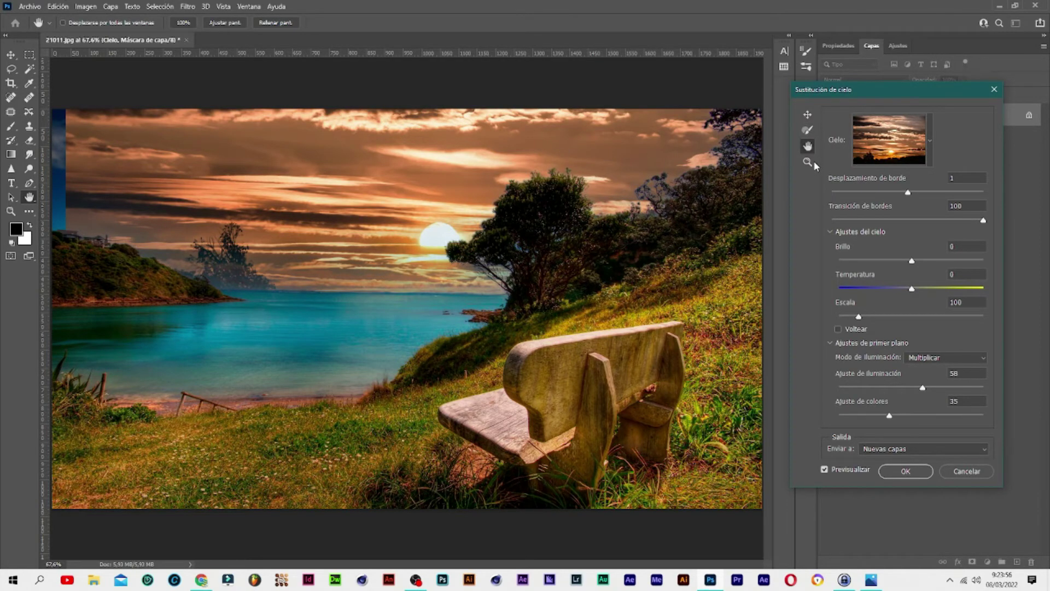
pyautogui.click(808, 162)
pyautogui.moveTo(385, 201)
pyautogui.mouseDown()
pyautogui.moveTo(432, 200)
pyautogui.moveTo(389, 201)
pyautogui.mouseUp()
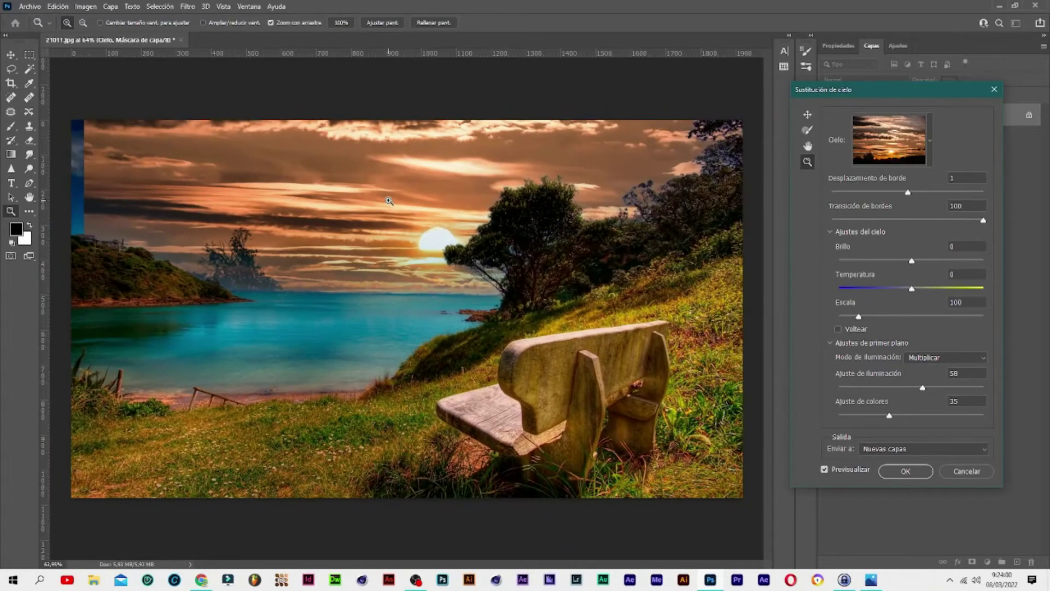
pyautogui.click(807, 114)
pyautogui.moveTo(532, 172)
pyautogui.mouseDown()
pyautogui.moveTo(494, 198)
pyautogui.moveTo(522, 192)
pyautogui.mouseUp()
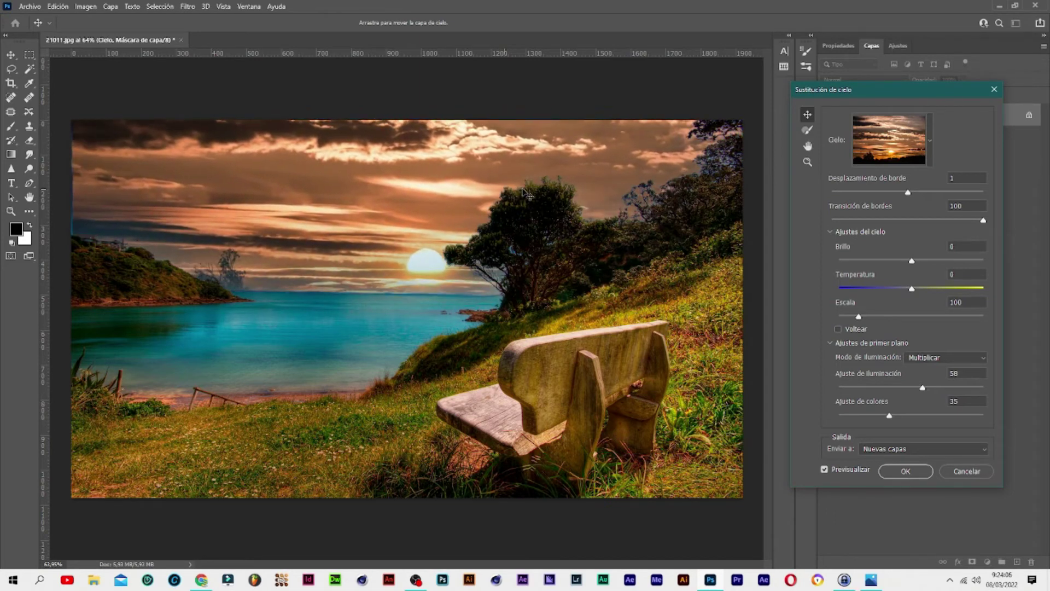
# Nudge the sky with Sky Move, set Escala to 111, and shift it toward the horizon.
pyautogui.moveTo(538, 151); pyautogui.dragTo(533, 159)
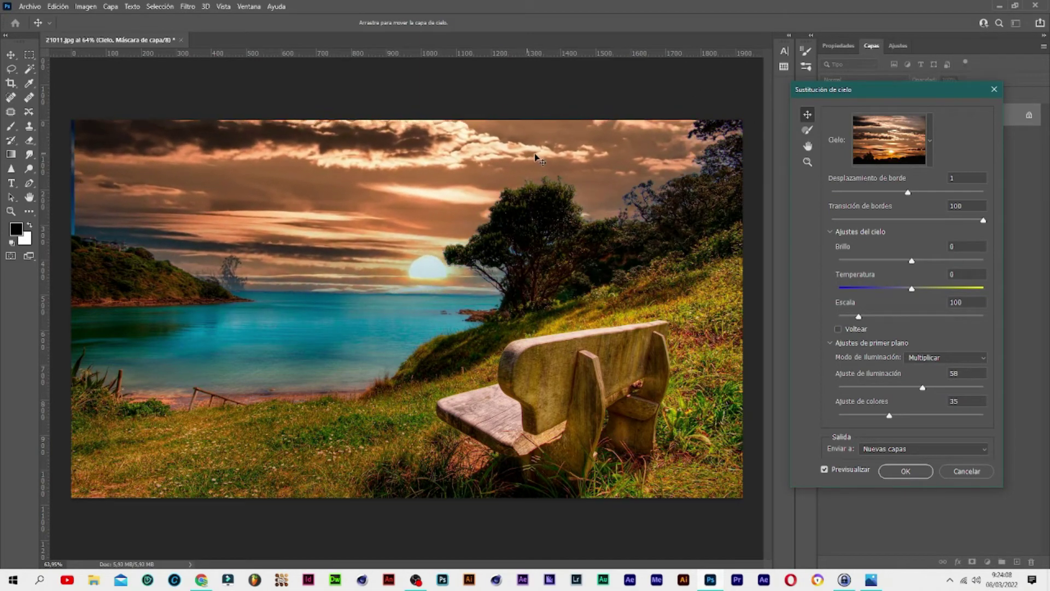
pyautogui.moveTo(533, 158)
pyautogui.mouseDown()
pyautogui.moveTo(558, 130)
pyautogui.moveTo(534, 99)
pyautogui.moveTo(515, 158)
pyautogui.moveTo(498, 157)
pyautogui.moveTo(501, 148)
pyautogui.moveTo(497, 171)
pyautogui.moveTo(492, 140)
pyautogui.mouseUp()
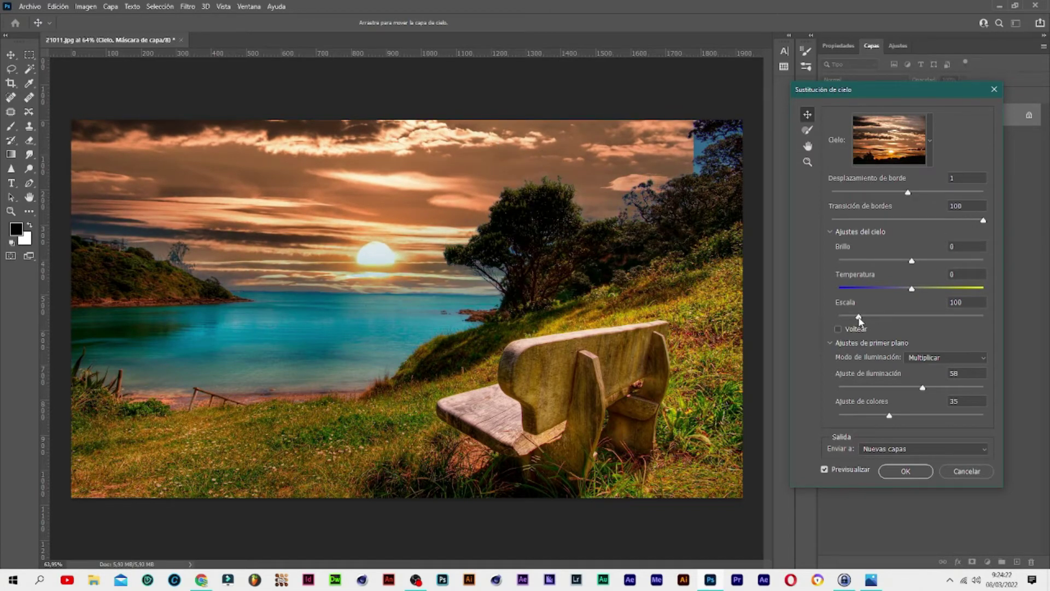
pyautogui.moveTo(863, 318); pyautogui.dragTo(864, 318)
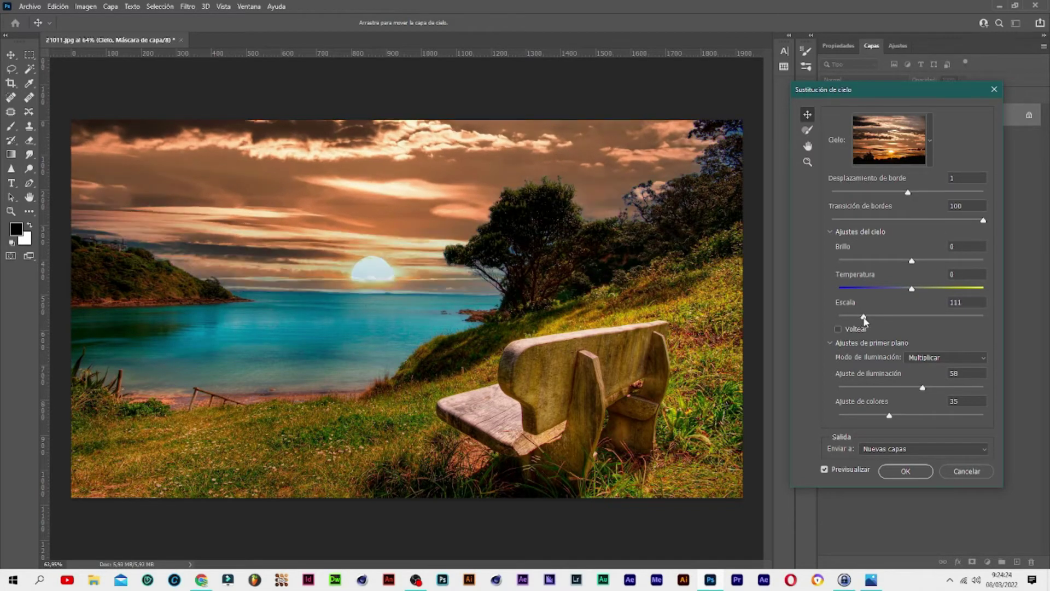
pyautogui.moveTo(357, 235); pyautogui.dragTo(373, 246)
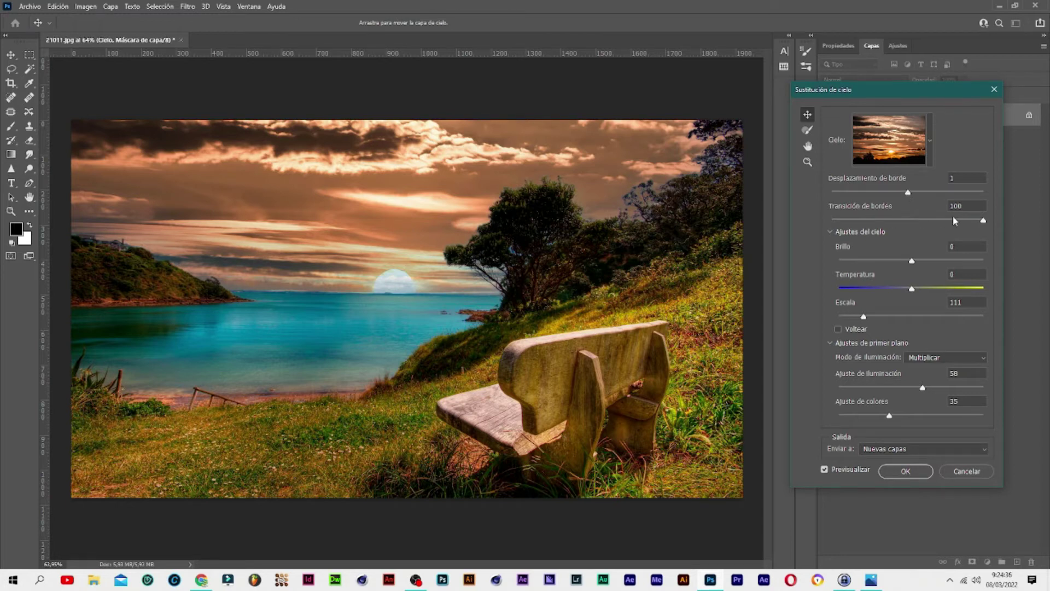
# Set Transición de bordes to 46 after testing, nudge the sky lower, and set Brillo to 3.
pyautogui.moveTo(983, 220); pyautogui.dragTo(856, 220)
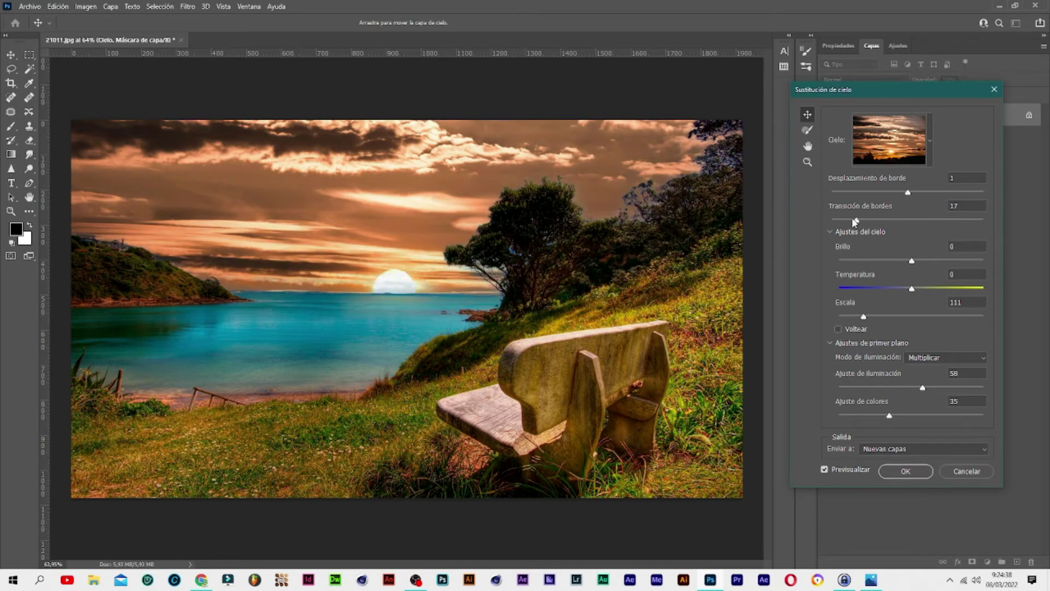
pyautogui.moveTo(855, 220)
pyautogui.mouseDown()
pyautogui.moveTo(807, 219)
pyautogui.moveTo(916, 220)
pyautogui.mouseUp()
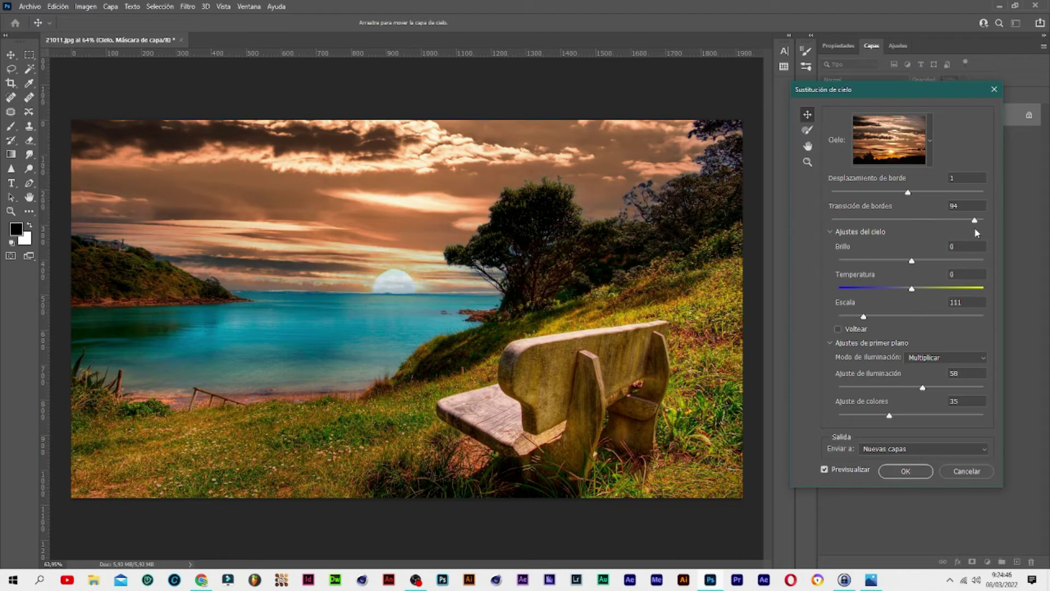
pyautogui.moveTo(973, 220); pyautogui.dragTo(904, 220)
pyautogui.moveTo(475, 219); pyautogui.dragTo(482, 226)
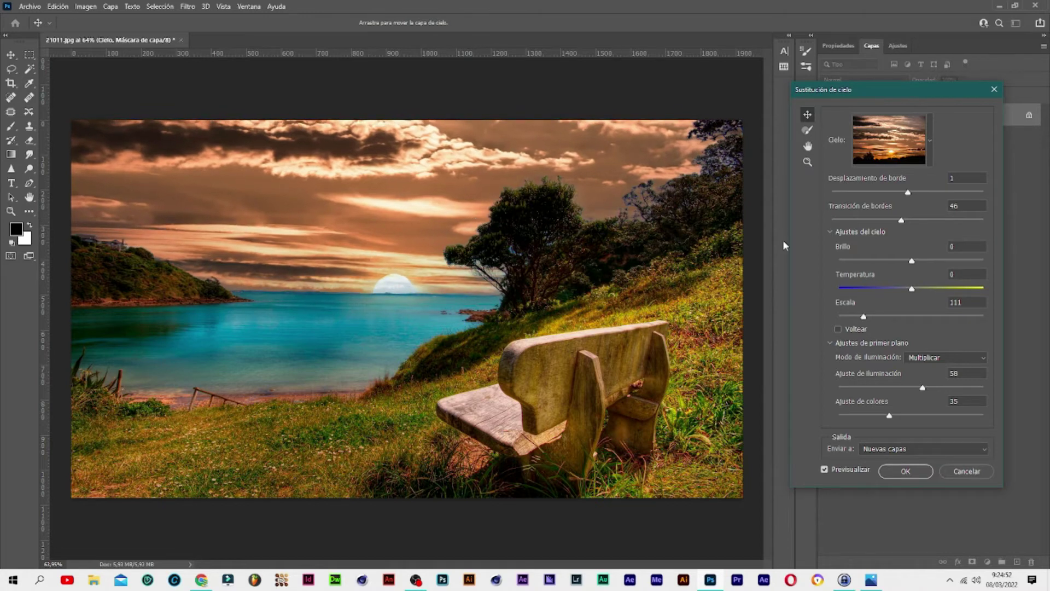
pyautogui.moveTo(912, 261)
pyautogui.mouseDown()
pyautogui.moveTo(844, 261)
pyautogui.moveTo(984, 267)
pyautogui.moveTo(915, 263)
pyautogui.mouseUp()
# Set the sky Temperature to 65 after testing cooler values, leaving sky flipping off.
pyautogui.moveTo(911, 289); pyautogui.dragTo(818, 287)
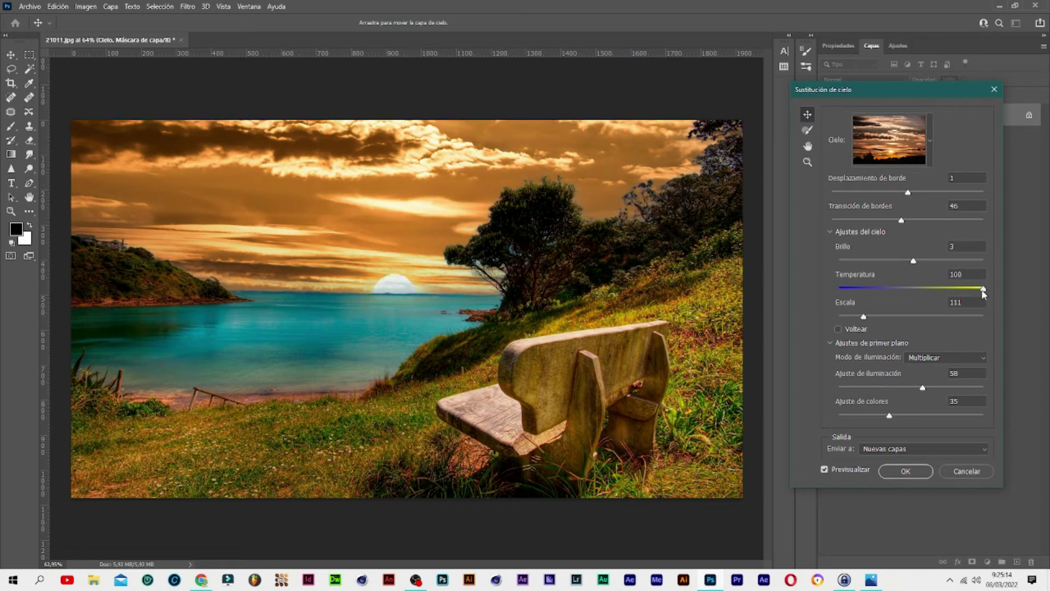
pyautogui.moveTo(984, 293); pyautogui.dragTo(959, 291)
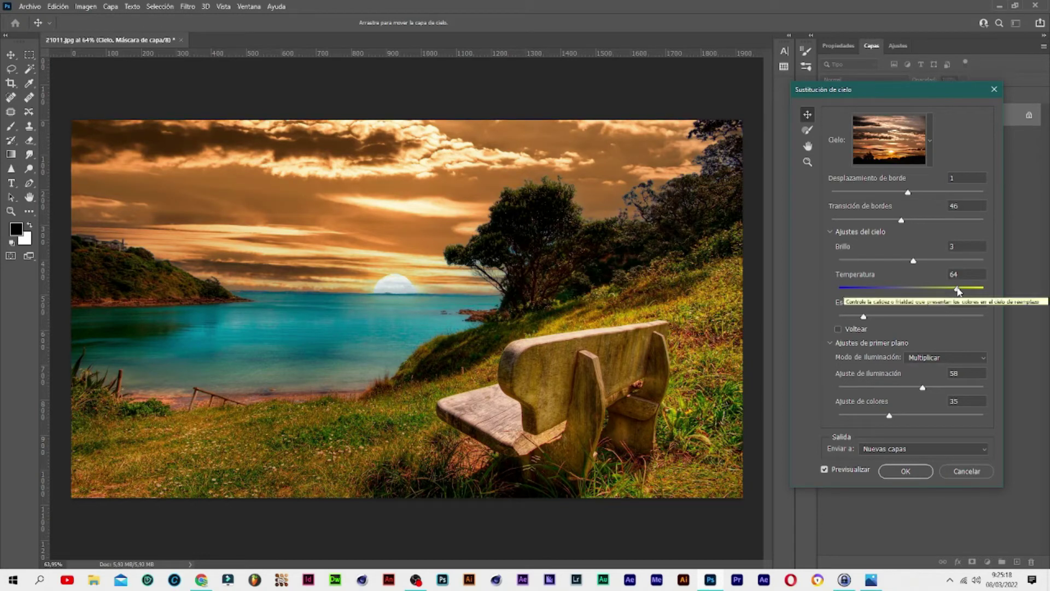
pyautogui.moveTo(958, 291)
pyautogui.mouseDown()
pyautogui.moveTo(943, 289)
pyautogui.moveTo(958, 290)
pyautogui.mouseUp()
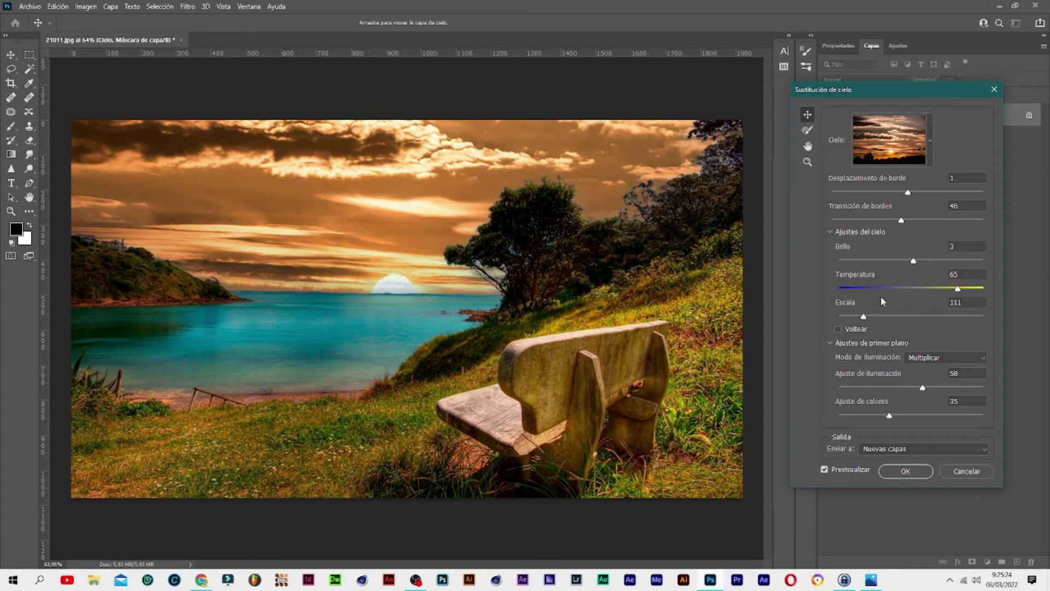
pyautogui.click(838, 329)
pyautogui.click(838, 330)
pyautogui.click(838, 330)
# Compare Trama and Multiplicar foreground lighting modes, leaving Multiplicar selected.
pyautogui.click(920, 358)
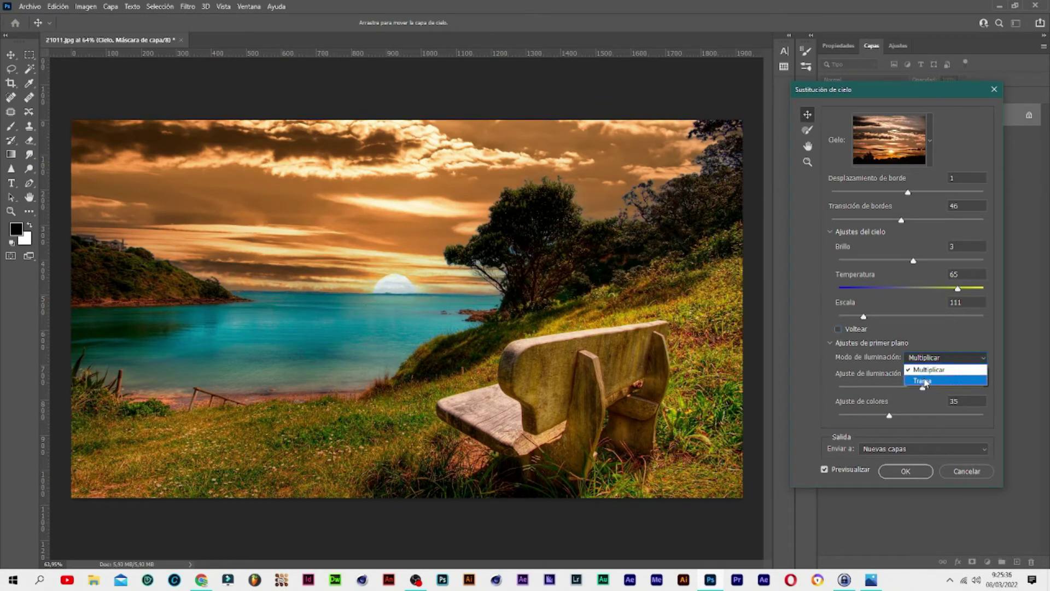
pyautogui.click(924, 381)
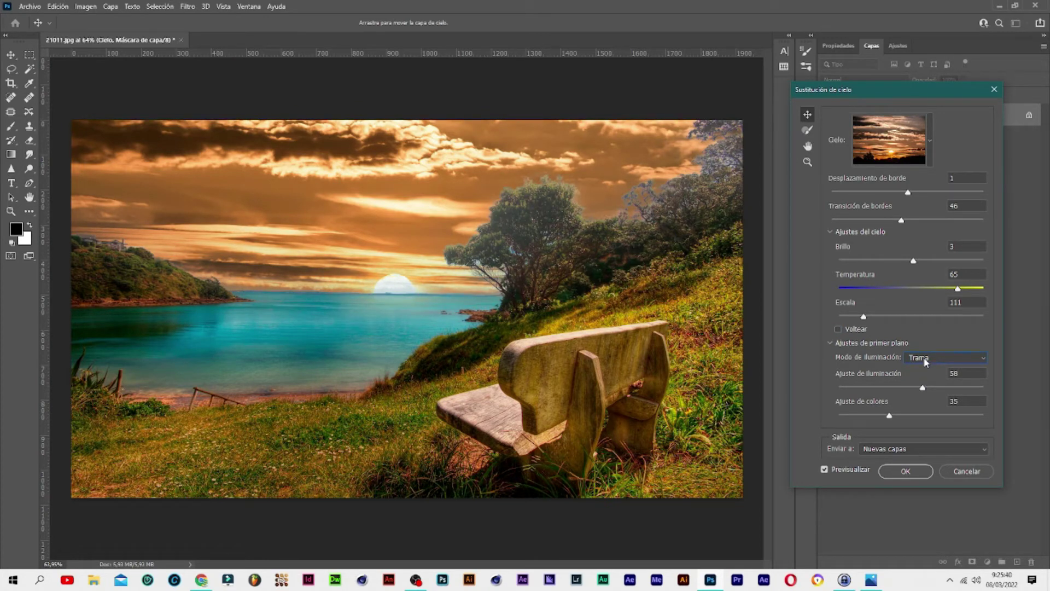
pyautogui.click(926, 360)
pyautogui.click(927, 375)
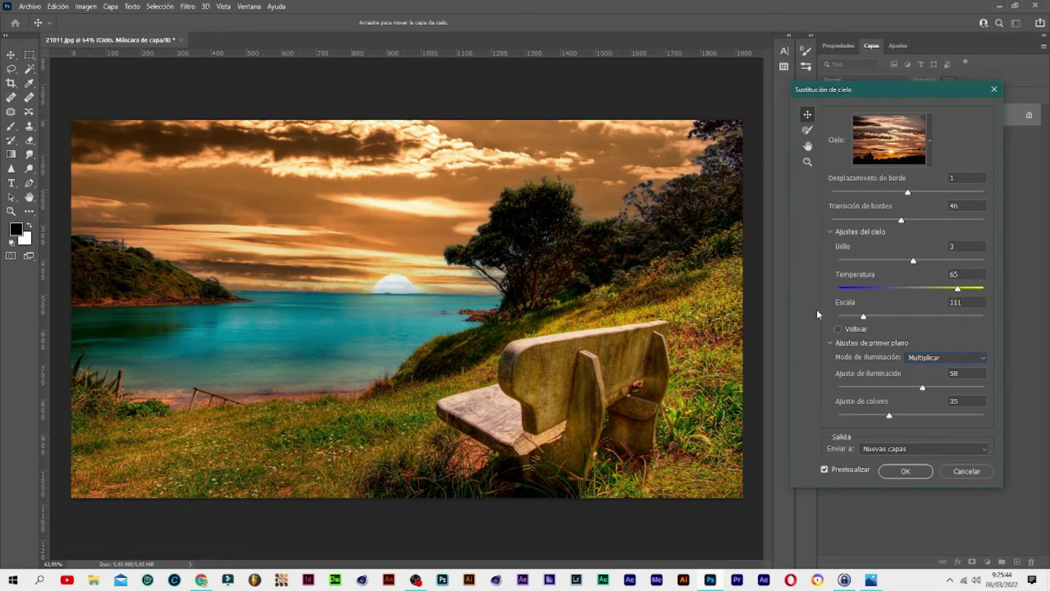
pyautogui.click(931, 359)
pyautogui.click(924, 377)
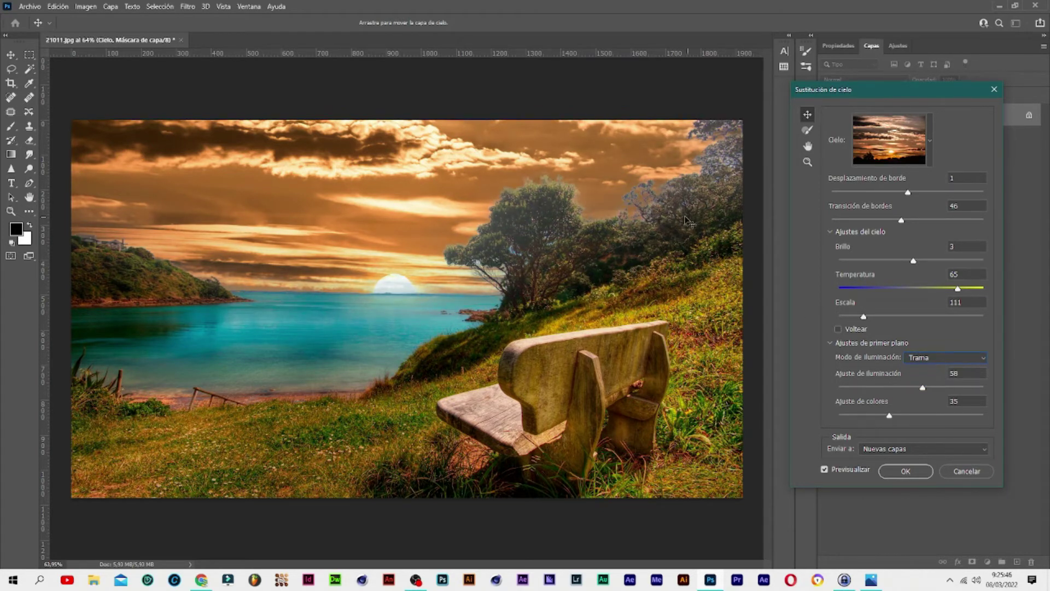
pyautogui.click(934, 356)
pyautogui.click(932, 367)
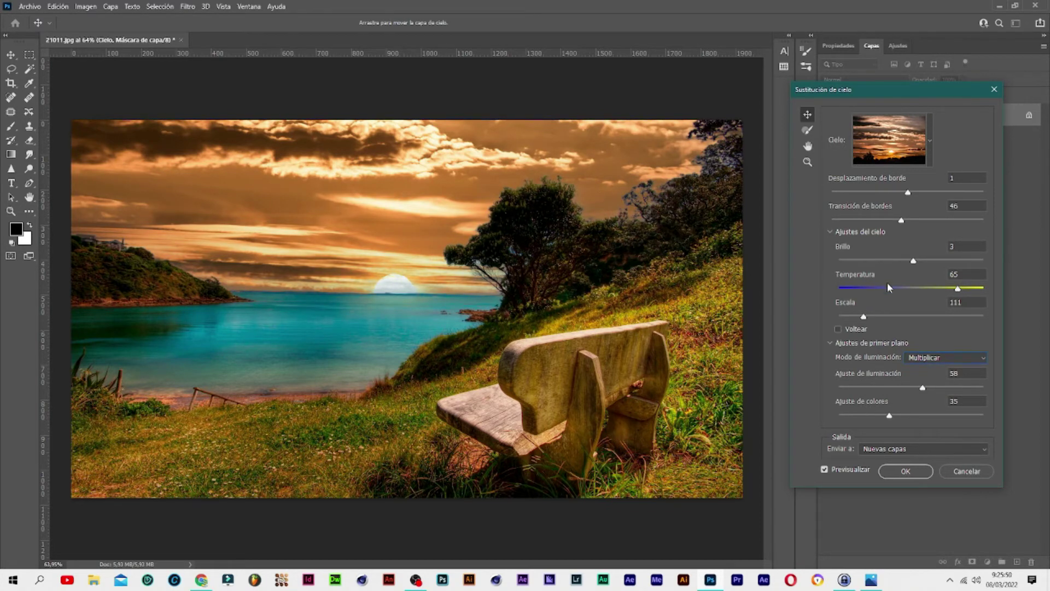
# Set foreground Lighting Adjustment to 98 and Color Adjustment to 84.
pyautogui.moveTo(923, 388)
pyautogui.mouseDown()
pyautogui.moveTo(891, 386)
pyautogui.moveTo(981, 388)
pyautogui.mouseUp()
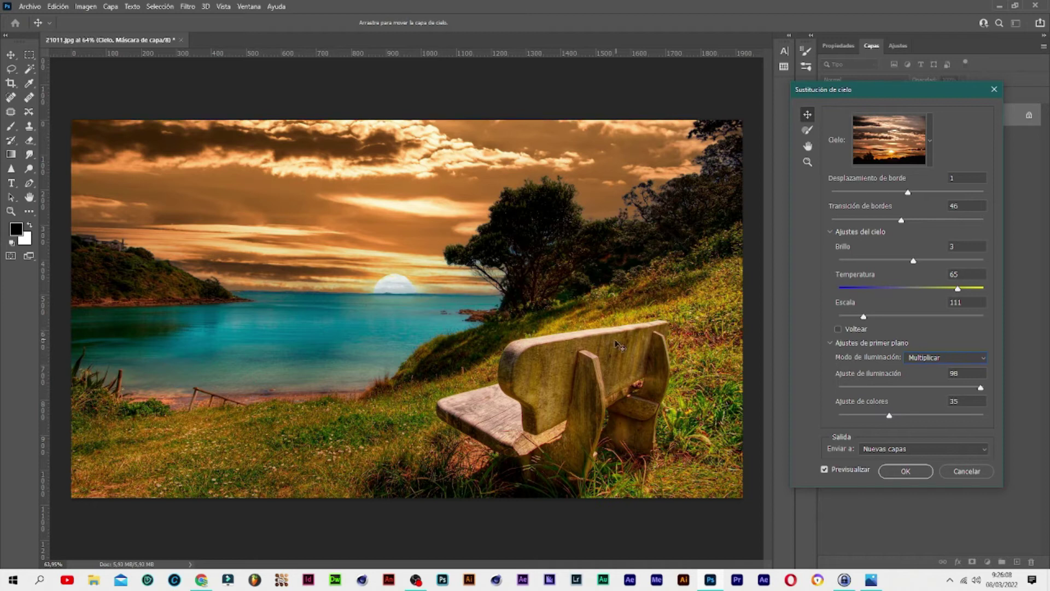
pyautogui.moveTo(890, 417); pyautogui.dragTo(771, 425)
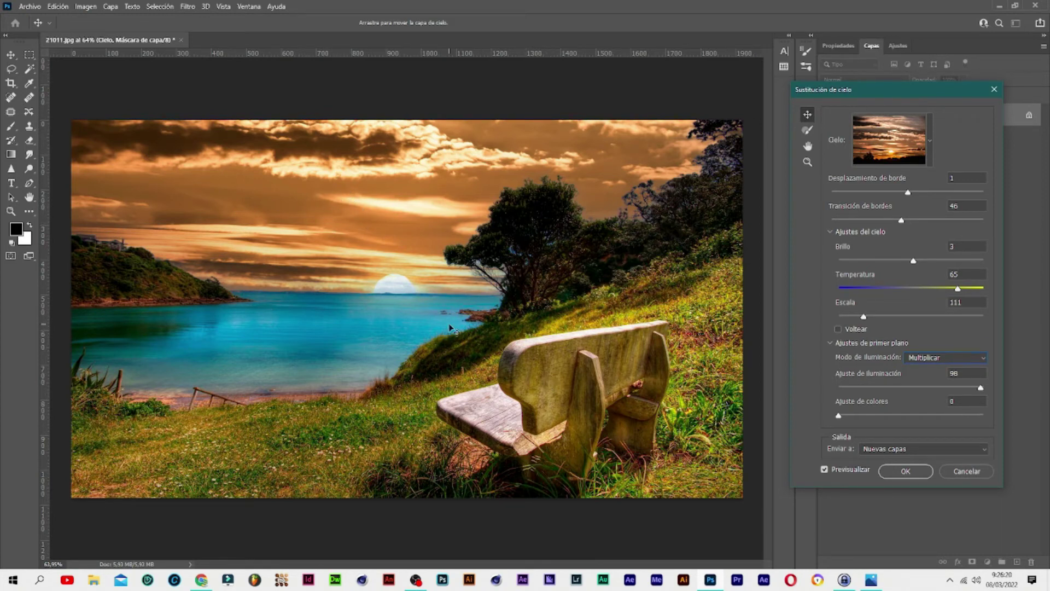
pyautogui.moveTo(837, 417); pyautogui.dragTo(841, 418)
pyautogui.moveTo(960, 420)
pyautogui.mouseDown()
pyautogui.moveTo(940, 419)
pyautogui.moveTo(961, 416)
pyautogui.mouseUp()
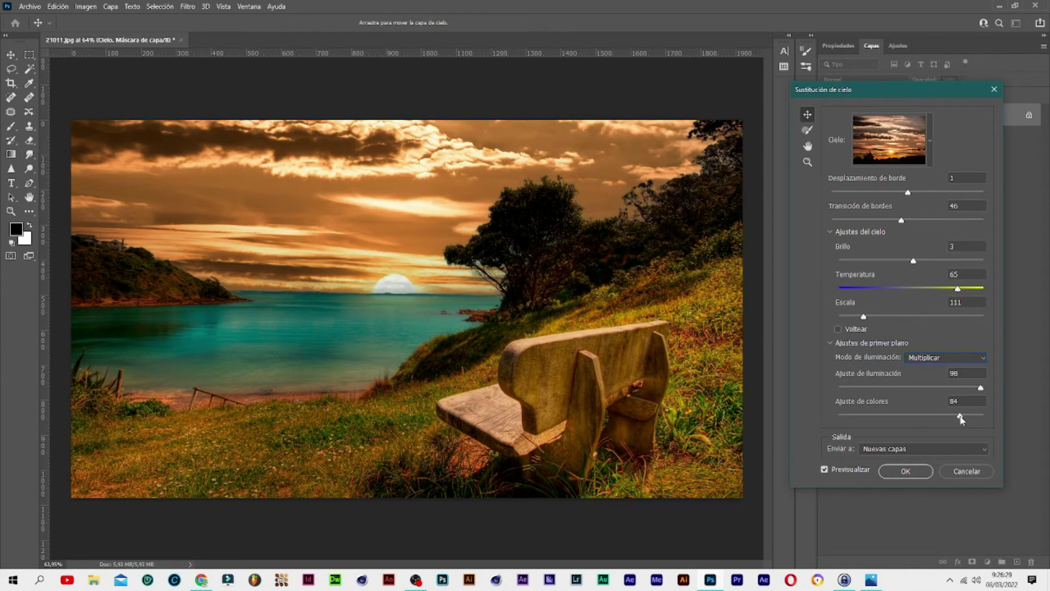
# Zoom in on the setting sun and paint over it with the Sky Brush.
pyautogui.click(801, 132)
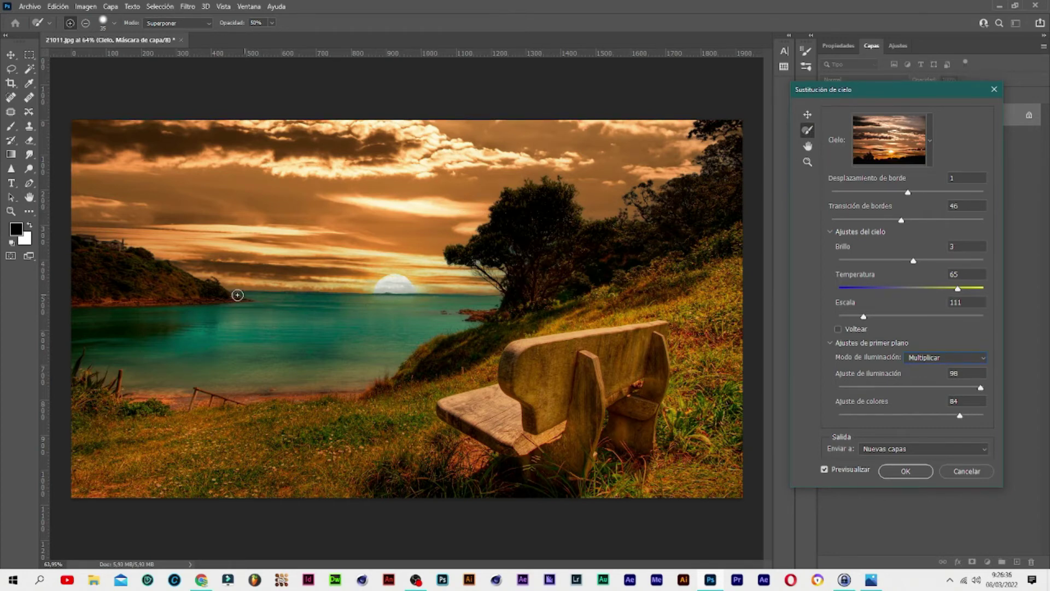
pyautogui.click(807, 162)
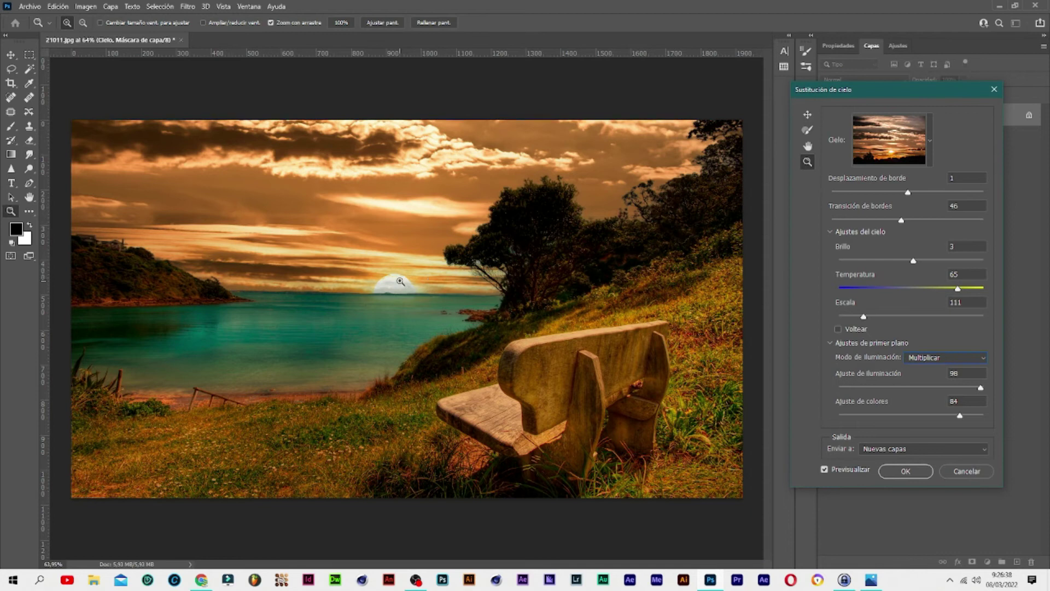
pyautogui.click(389, 286)
pyautogui.moveTo(415, 286); pyautogui.dragTo(448, 287)
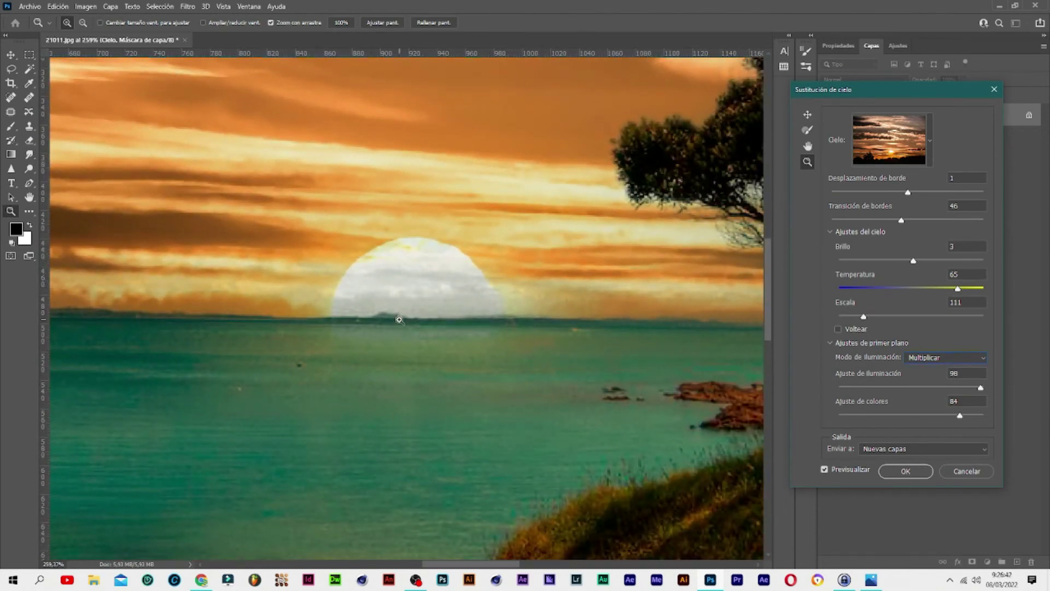
pyautogui.click(808, 130)
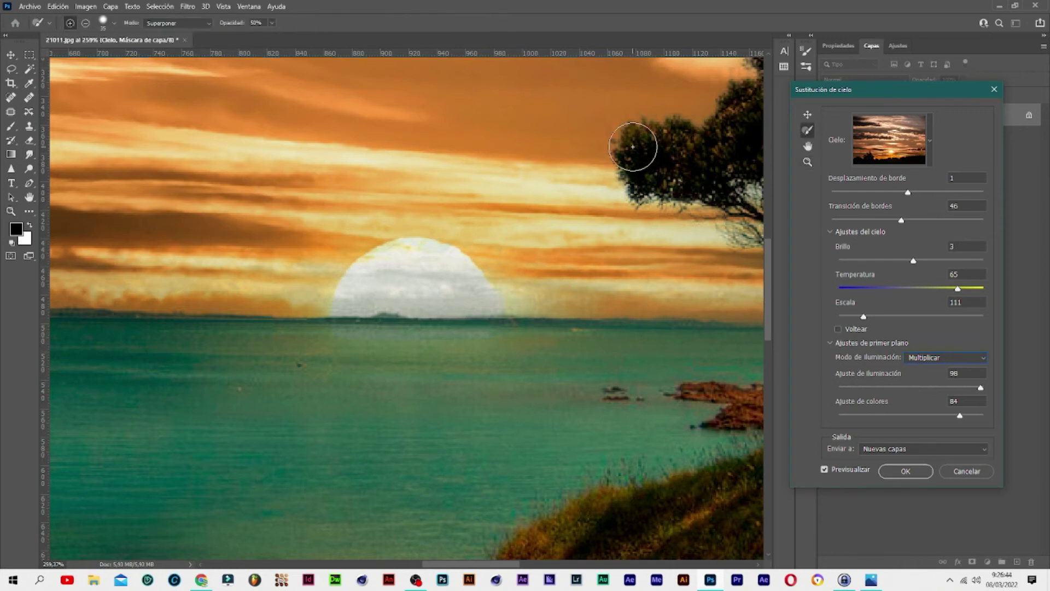
pyautogui.moveTo(421, 286)
pyautogui.mouseDown()
pyautogui.moveTo(368, 304)
pyautogui.moveTo(406, 260)
pyautogui.moveTo(476, 304)
pyautogui.moveTo(387, 309)
pyautogui.moveTo(379, 293)
pyautogui.moveTo(480, 302)
pyautogui.moveTo(457, 274)
pyautogui.moveTo(417, 258)
pyautogui.moveTo(376, 279)
pyautogui.moveTo(431, 302)
pyautogui.moveTo(476, 293)
pyautogui.mouseUp()
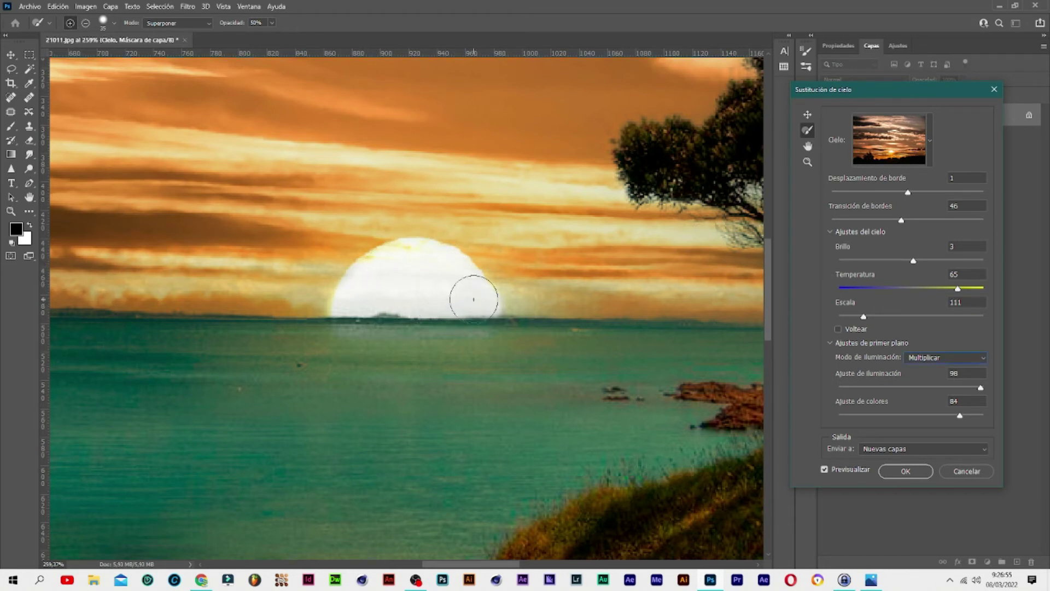
# Pan the preview with the Hand tool to bring the tree and sun into view.
pyautogui.click(808, 146)
pyautogui.moveTo(679, 180)
pyautogui.mouseDown()
pyautogui.moveTo(394, 223)
pyautogui.moveTo(336, 274)
pyautogui.mouseUp()
pyautogui.moveTo(451, 272)
pyautogui.mouseDown()
pyautogui.moveTo(307, 263)
pyautogui.moveTo(323, 268)
pyautogui.mouseUp()
pyautogui.moveTo(233, 308); pyautogui.dragTo(383, 292)
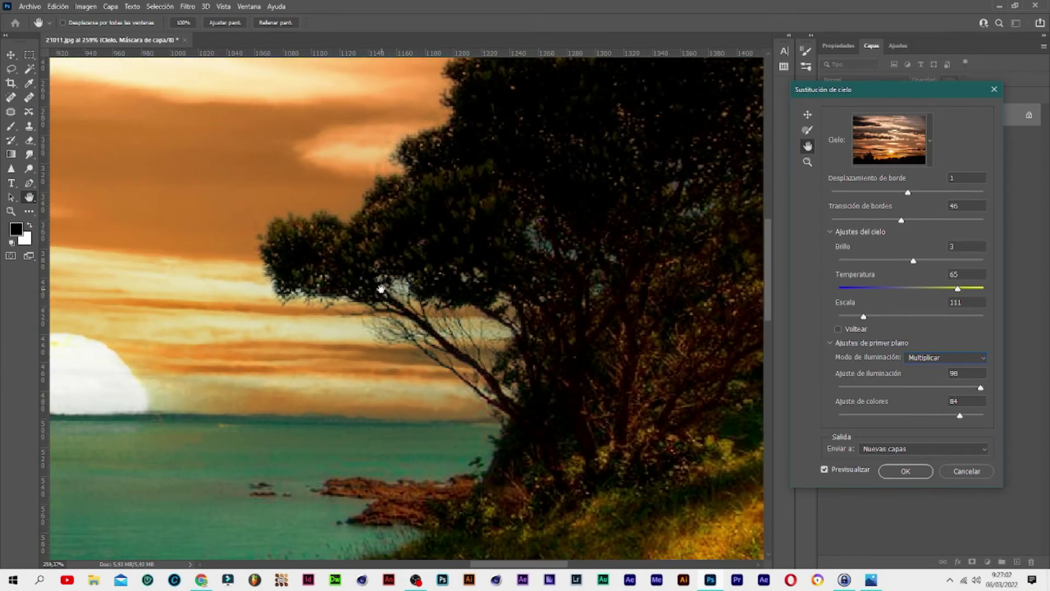
# Paint the sunset sky through the tree foliage, along the trunk and the tree's upper edge.
pyautogui.click(806, 132)
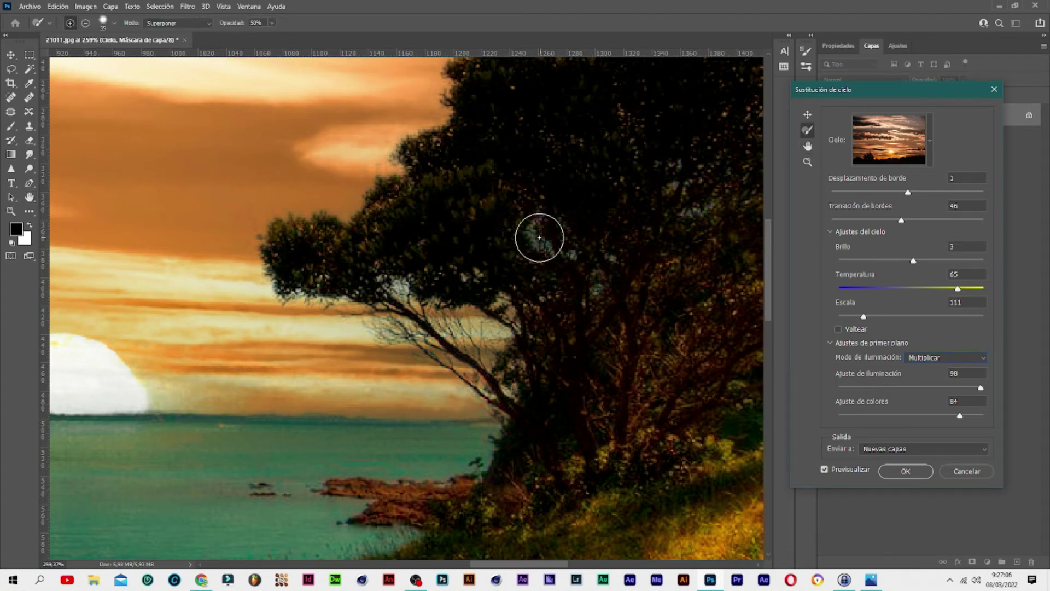
pyautogui.moveTo(540, 252); pyautogui.dragTo(597, 290)
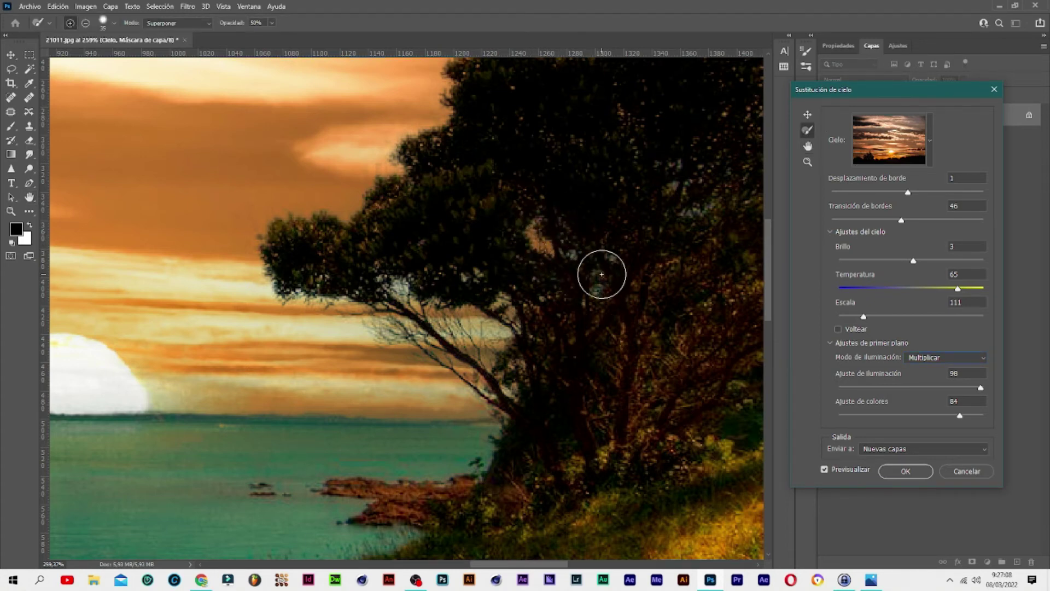
pyautogui.moveTo(364, 287)
pyautogui.mouseDown()
pyautogui.moveTo(389, 283)
pyautogui.moveTo(321, 288)
pyautogui.moveTo(342, 223)
pyautogui.moveTo(460, 377)
pyautogui.mouseUp()
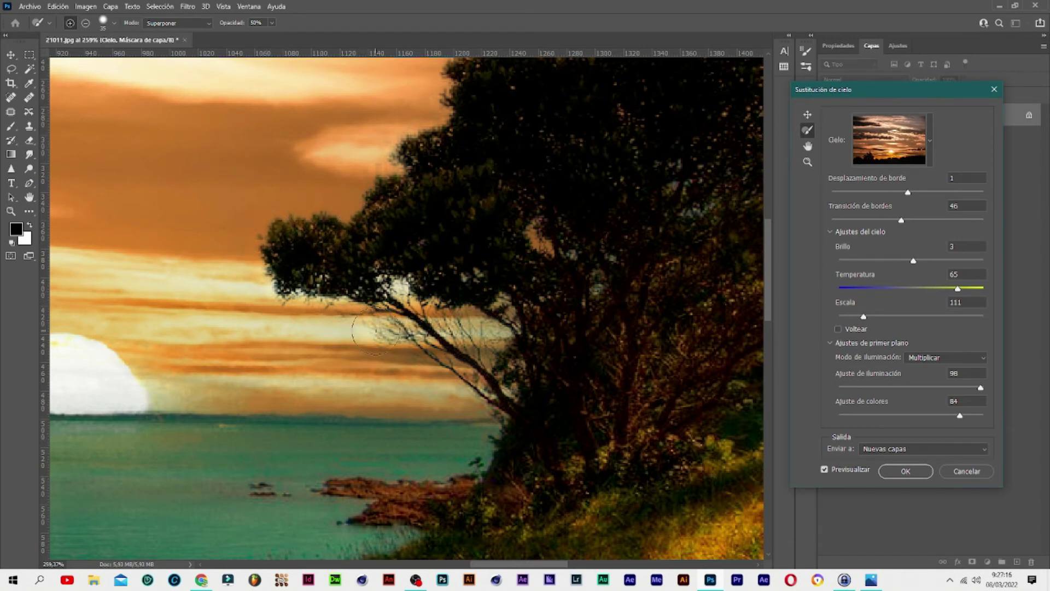
pyautogui.moveTo(460, 378); pyautogui.dragTo(520, 376)
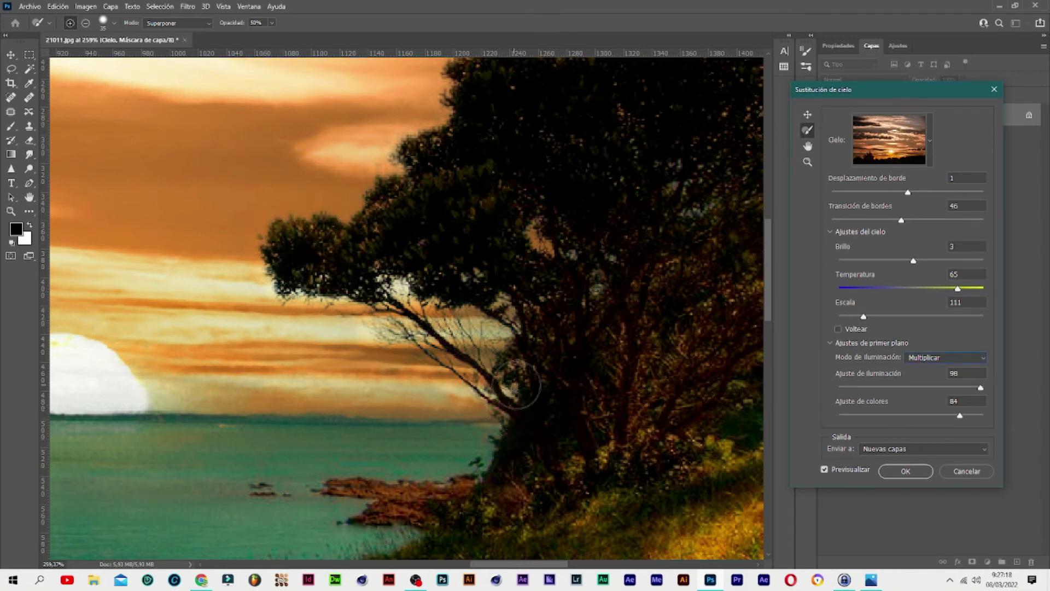
pyautogui.click(807, 146)
pyautogui.moveTo(710, 146)
pyautogui.mouseDown()
pyautogui.moveTo(506, 323)
pyautogui.moveTo(303, 400)
pyautogui.mouseUp()
pyautogui.click(806, 132)
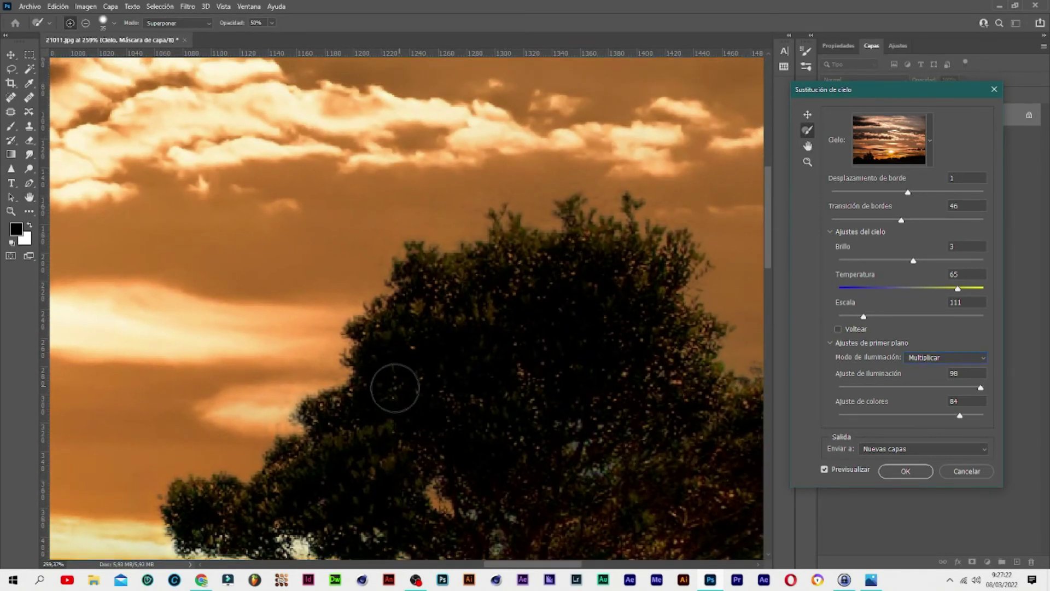
pyautogui.moveTo(354, 365)
pyautogui.mouseDown()
pyautogui.moveTo(524, 219)
pyautogui.moveTo(669, 284)
pyautogui.mouseUp()
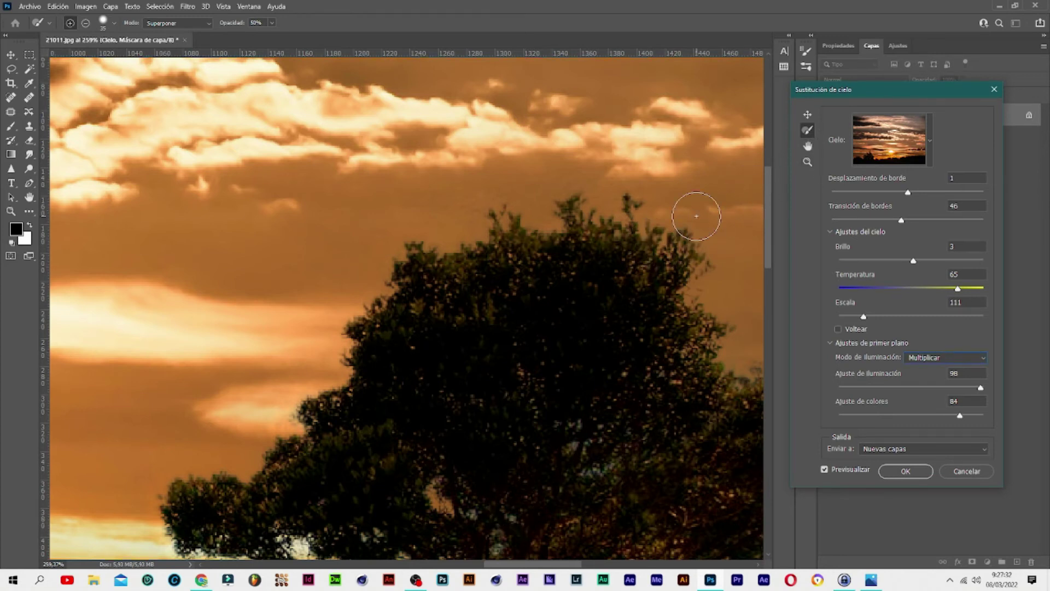
# Blend sky along the right-hand treeline and brighten the horizon clouds toward the sun.
pyautogui.moveTo(628, 291); pyautogui.dragTo(303, 211)
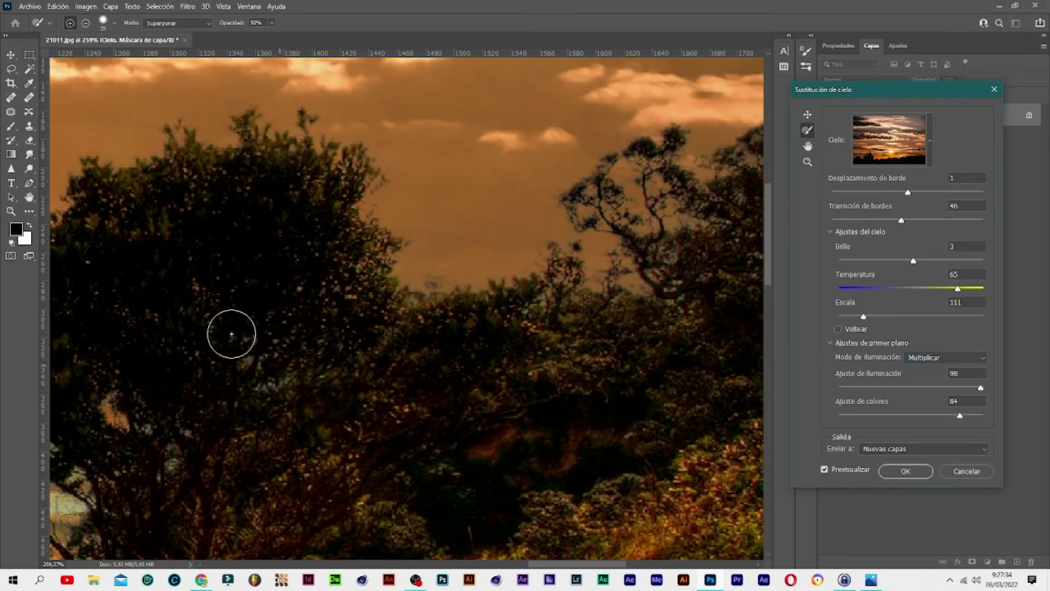
pyautogui.moveTo(574, 275)
pyautogui.mouseDown()
pyautogui.moveTo(678, 236)
pyautogui.moveTo(427, 187)
pyautogui.mouseUp()
pyautogui.moveTo(617, 129)
pyautogui.mouseDown()
pyautogui.moveTo(462, 307)
pyautogui.moveTo(446, 129)
pyautogui.moveTo(525, 179)
pyautogui.moveTo(323, 131)
pyautogui.moveTo(307, 188)
pyautogui.moveTo(579, 263)
pyautogui.mouseUp()
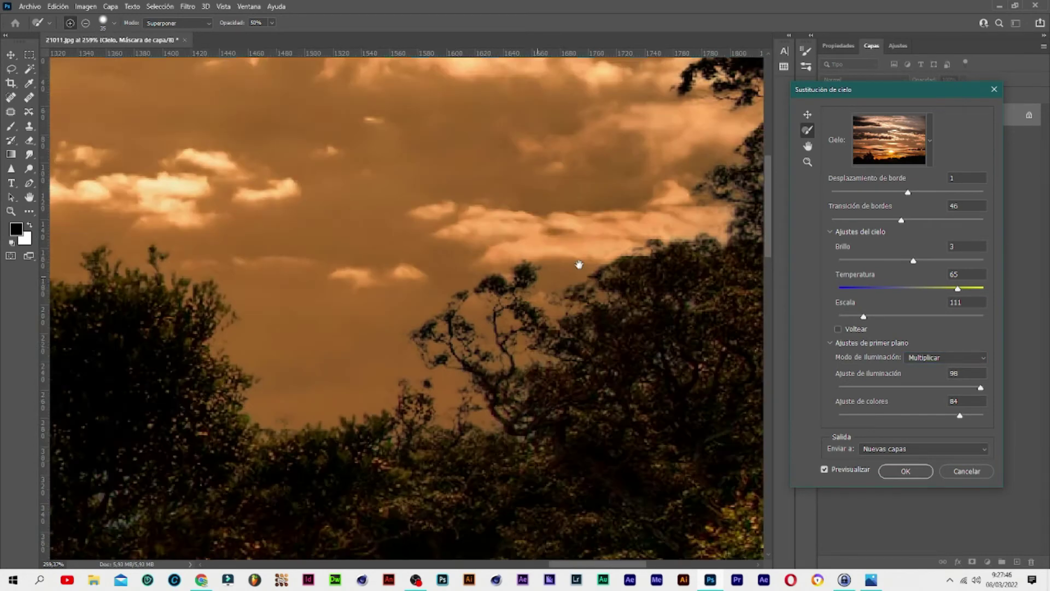
pyautogui.moveTo(349, 283)
pyautogui.mouseDown()
pyautogui.moveTo(623, 233)
pyautogui.moveTo(601, 281)
pyautogui.moveTo(553, 251)
pyautogui.moveTo(413, 207)
pyautogui.mouseUp()
pyautogui.moveTo(427, 361)
pyautogui.mouseDown()
pyautogui.moveTo(411, 365)
pyautogui.moveTo(676, 375)
pyautogui.moveTo(632, 365)
pyautogui.moveTo(149, 364)
pyautogui.mouseUp()
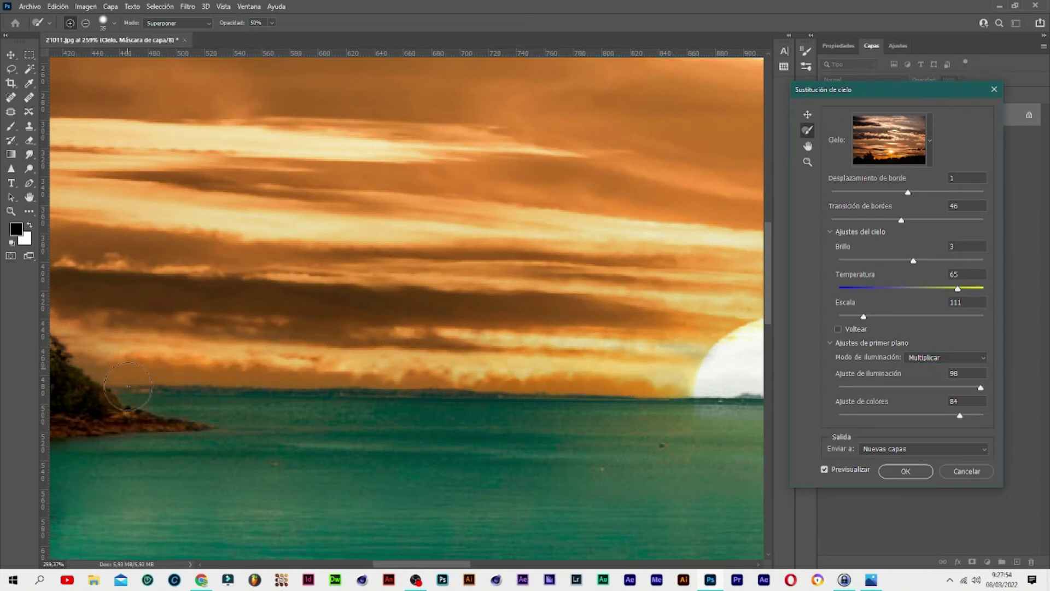
pyautogui.moveTo(127, 317); pyautogui.dragTo(607, 376)
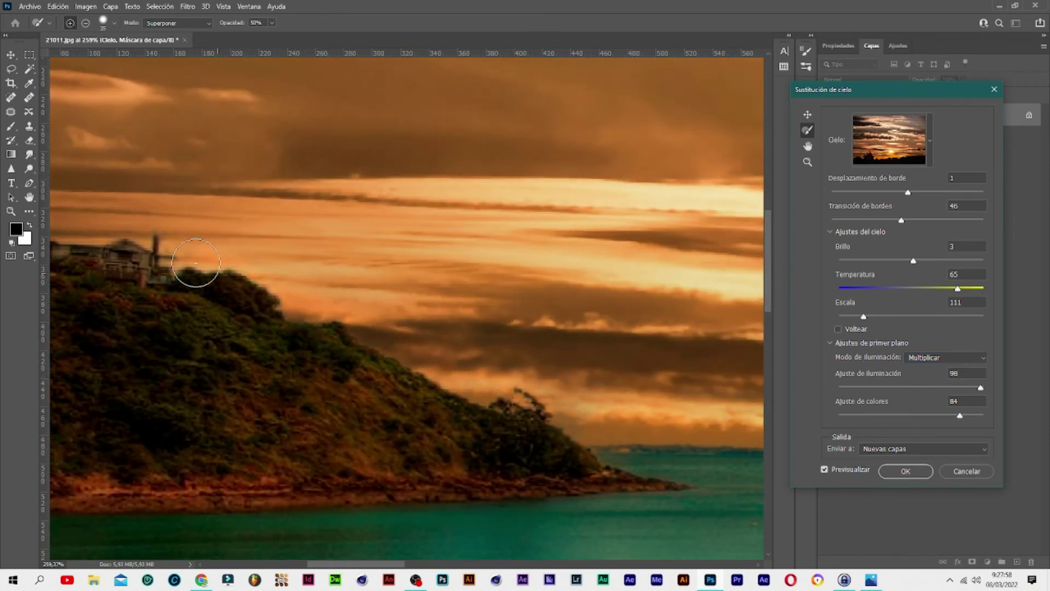
pyautogui.moveTo(125, 251); pyautogui.dragTo(339, 323)
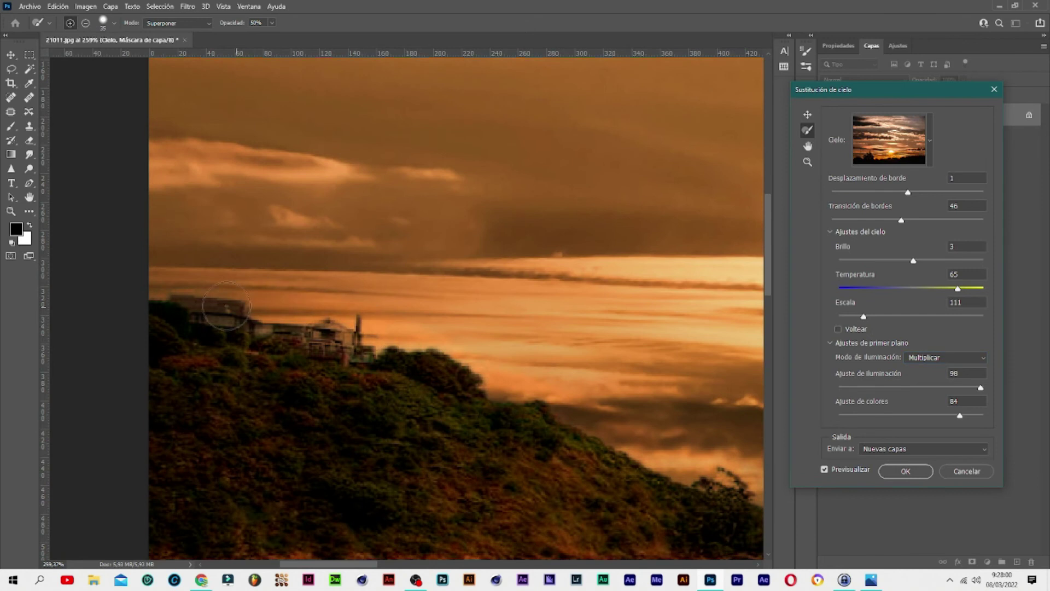
# Zoom out to the whole bench scene and keep Output To set to New Layers.
pyautogui.click(808, 161)
pyautogui.moveTo(689, 176)
pyautogui.mouseDown()
pyautogui.moveTo(624, 182)
pyautogui.moveTo(650, 194)
pyautogui.mouseUp()
pyautogui.moveTo(653, 236); pyautogui.dragTo(133, 241)
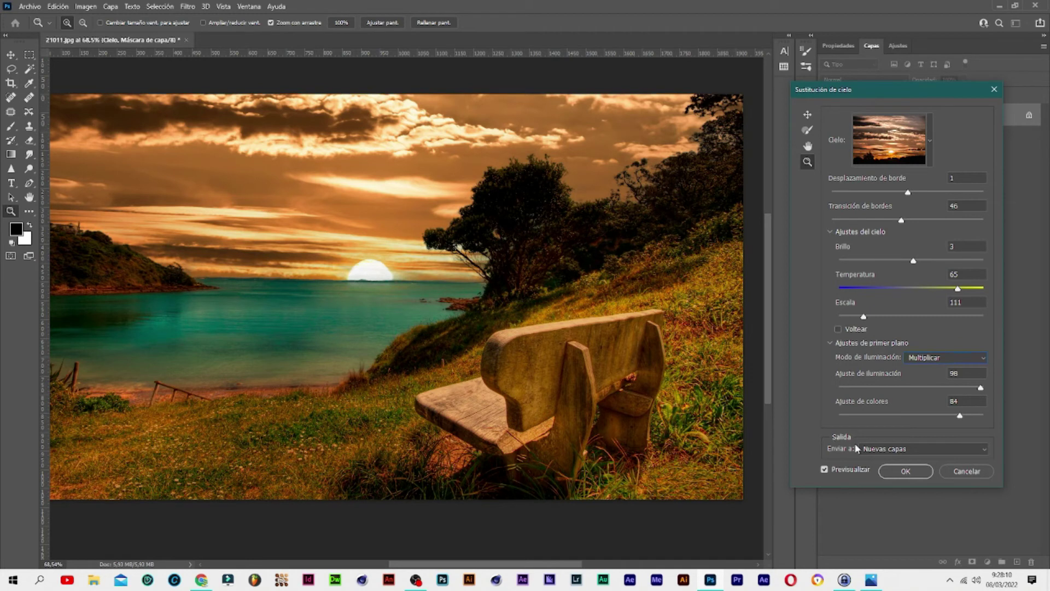
pyautogui.click(898, 449)
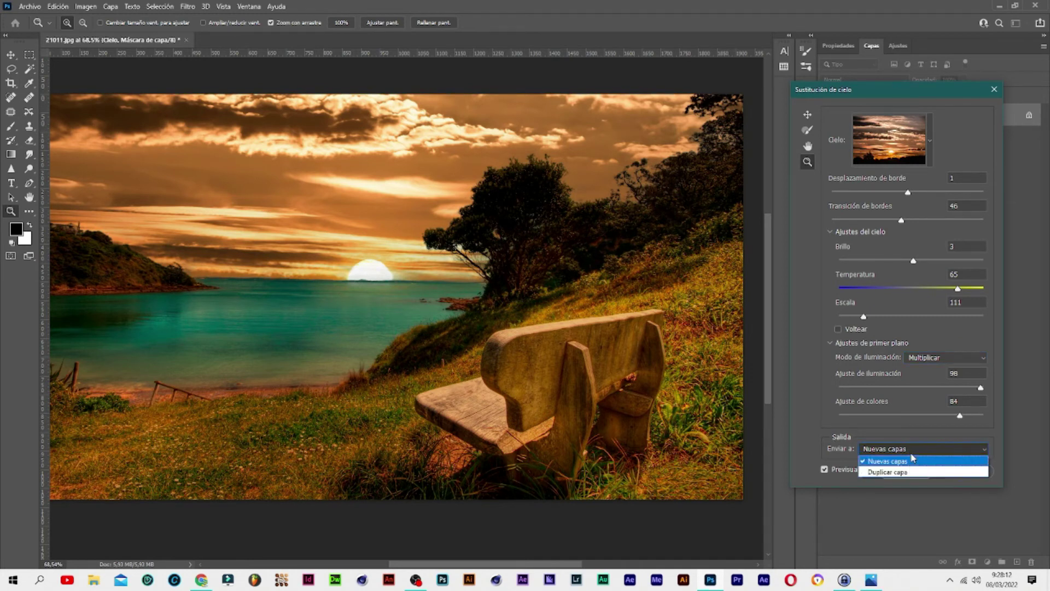
pyautogui.click(903, 462)
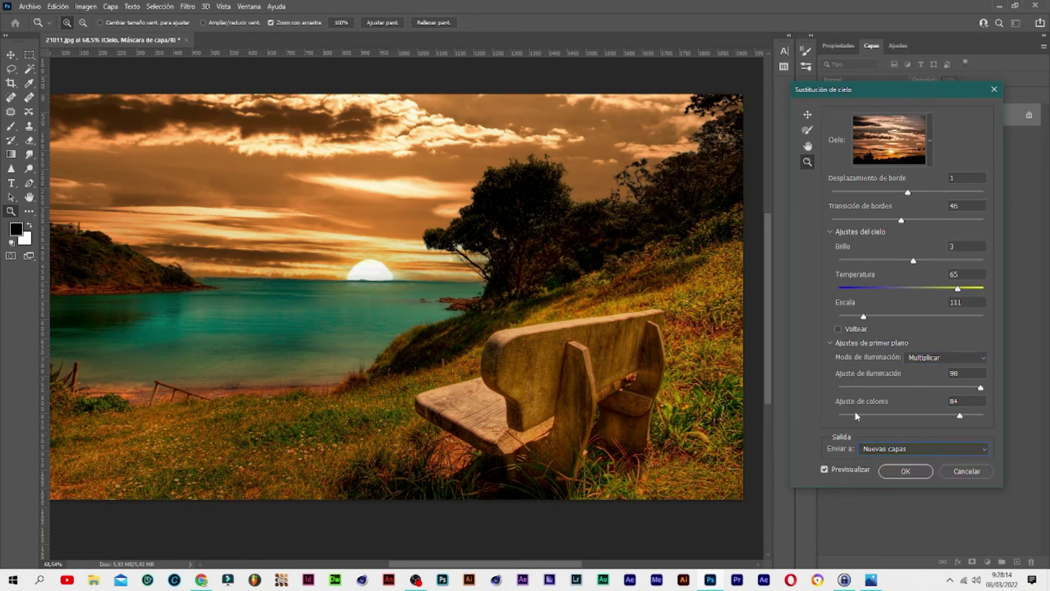
pyautogui.moveTo(833, 93); pyautogui.dragTo(827, 66)
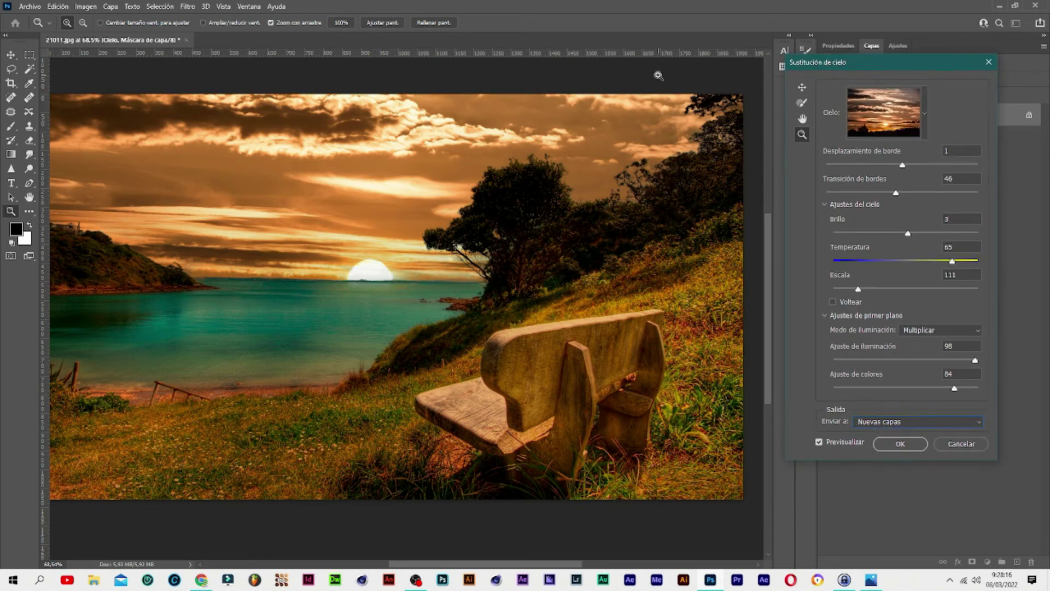
# Apply the sky replacement and inspect the Cielo layer's mask in grayscale.
pyautogui.click(905, 444)
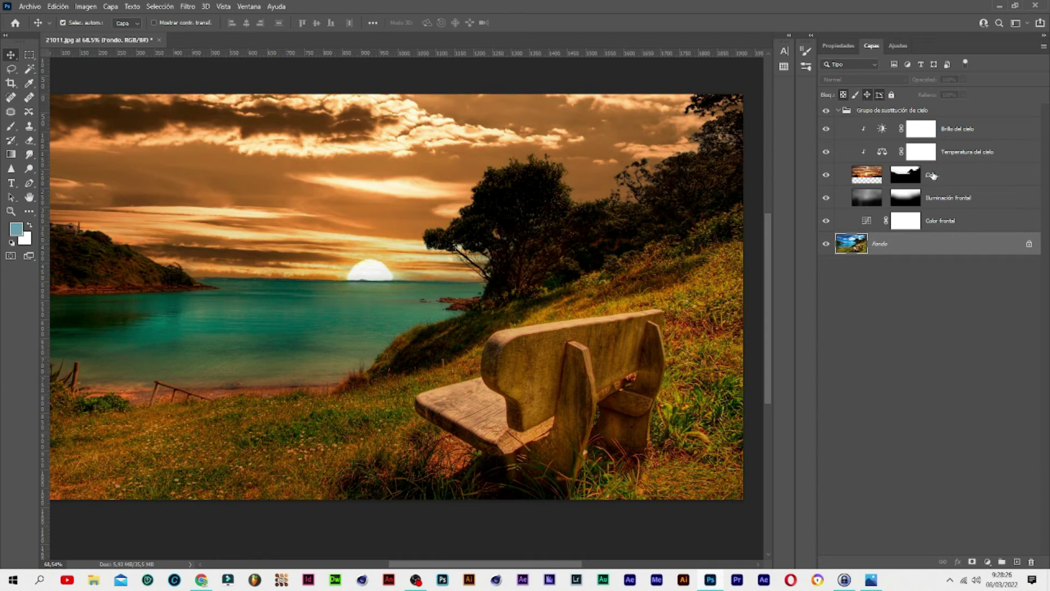
pyautogui.keyDown('alt'); pyautogui.click(903, 178); pyautogui.keyUp('alt')
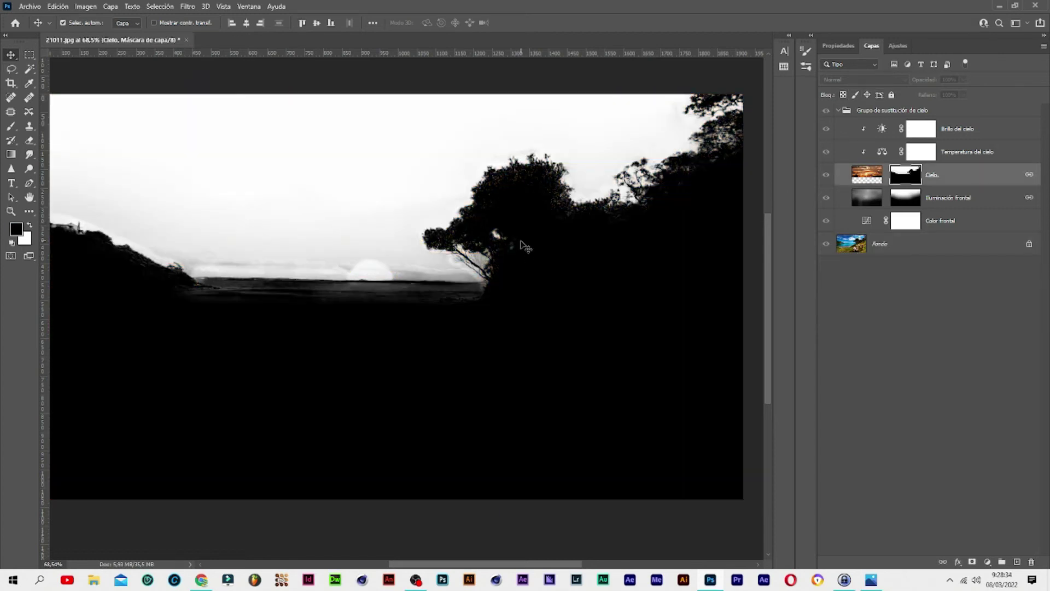
pyautogui.click(859, 175)
pyautogui.click(909, 177)
pyautogui.keyDown('alt'); pyautogui.click(910, 178); pyautogui.keyUp('alt')
# Try masking sky near the left headland on the Cielo mask, then undo it.
pyautogui.click(11, 132)
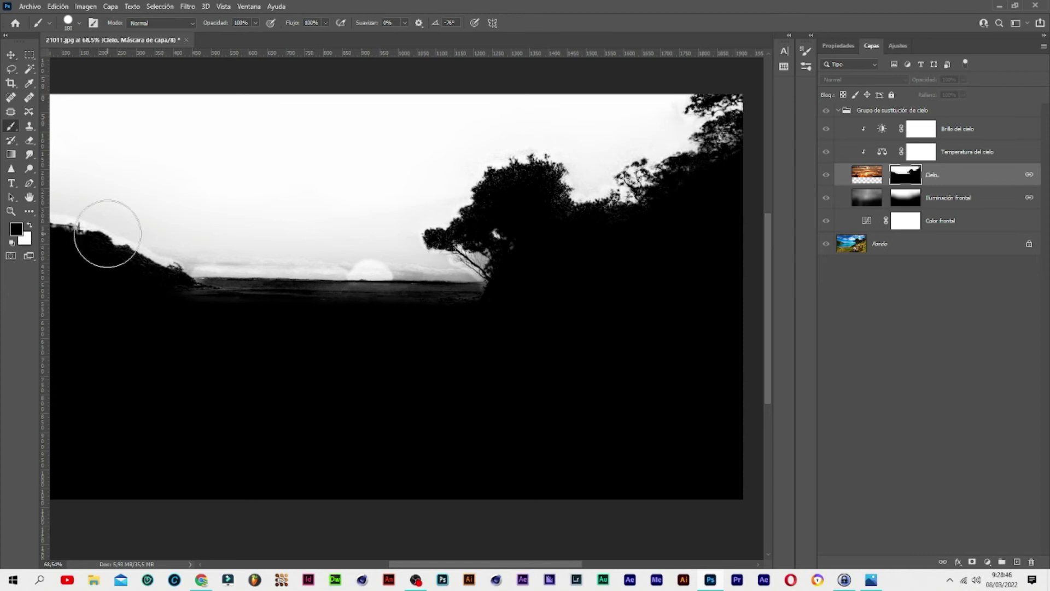
pyautogui.moveTo(155, 261); pyautogui.dragTo(172, 272)
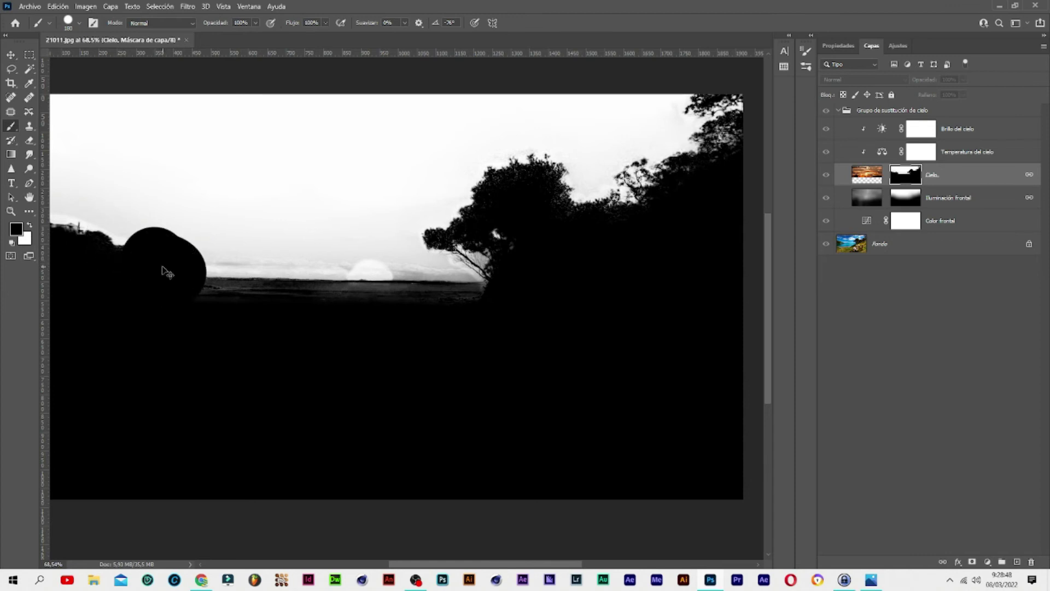
pyautogui.hotkey('ctrl', 'z')
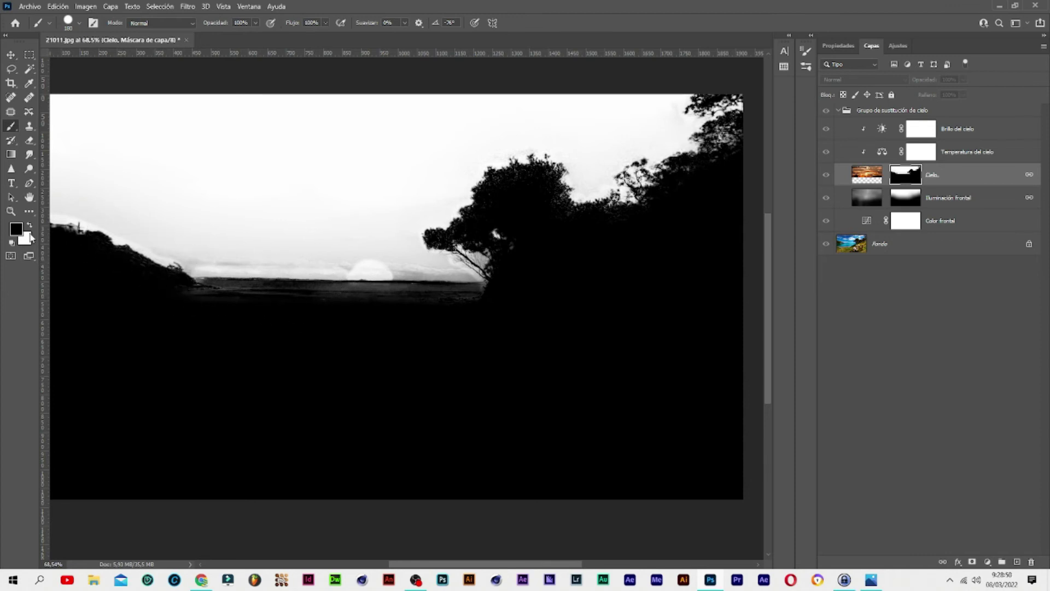
pyautogui.click(29, 224)
pyautogui.keyDown('alt'); pyautogui.click(908, 175); pyautogui.keyUp('alt')
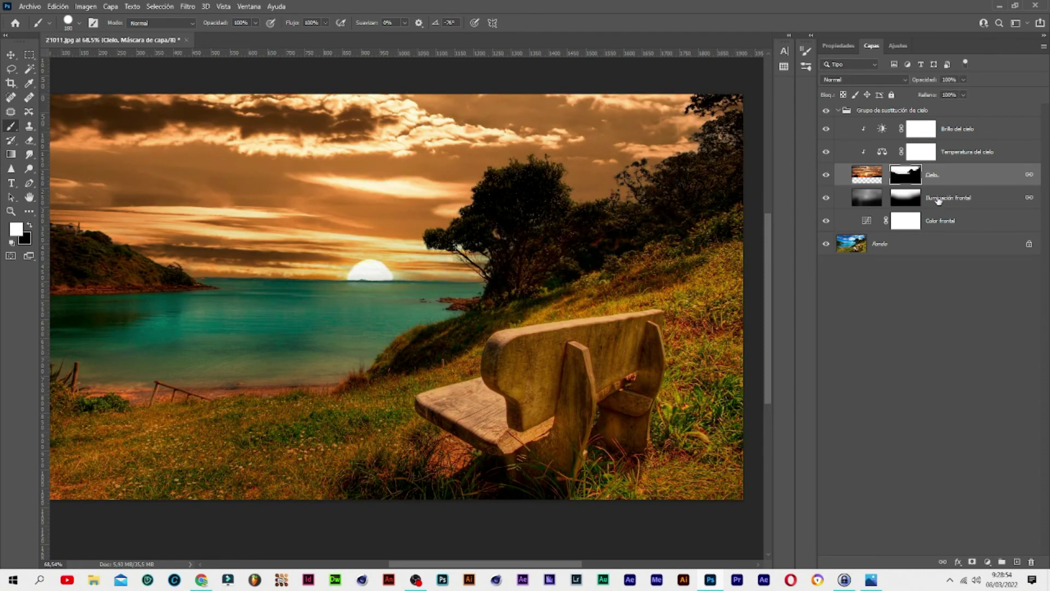
# Try a white stroke on the Iluminación frontal mask, undo it, and reselect Cielo.
pyautogui.click(910, 200)
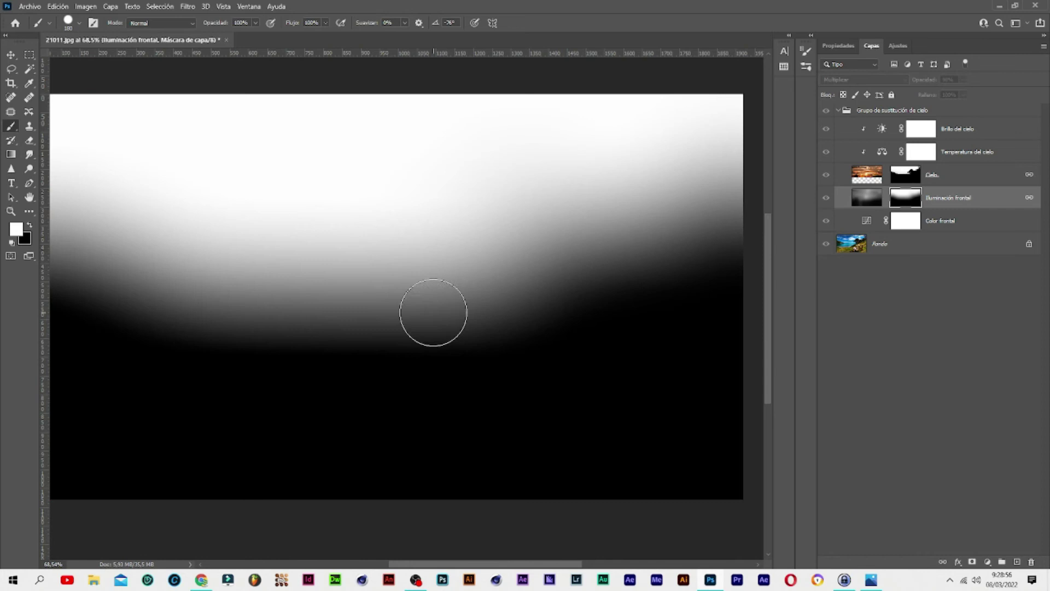
pyautogui.moveTo(435, 311); pyautogui.dragTo(268, 326)
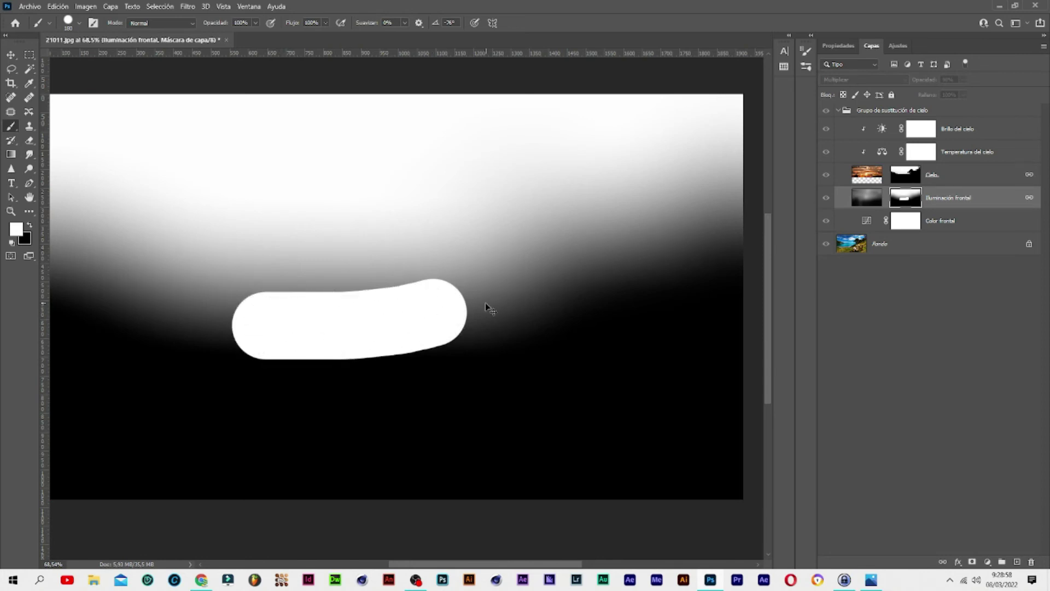
pyautogui.hotkey('ctrl', 'z')
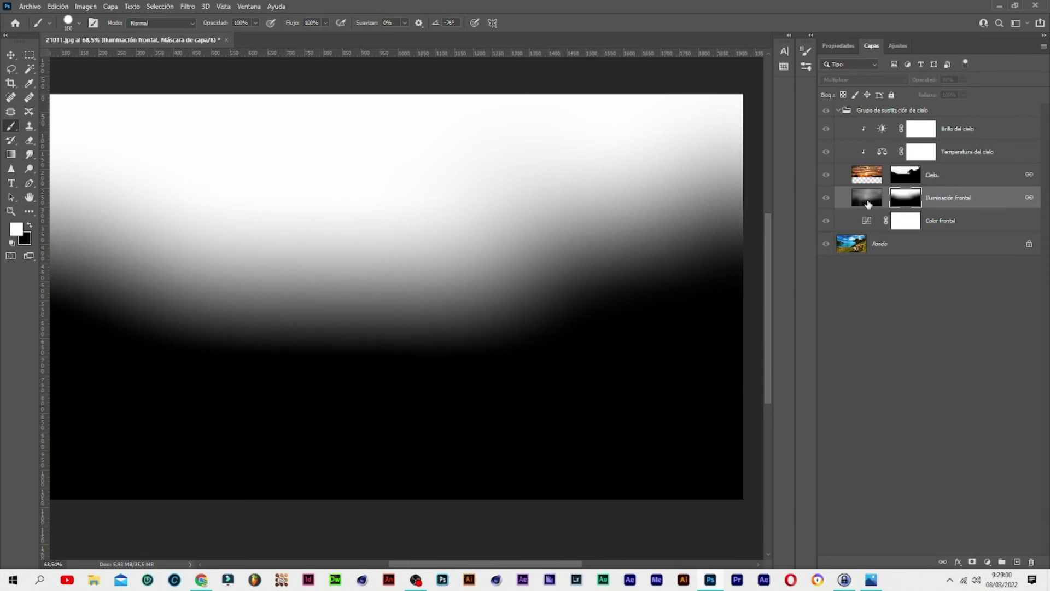
pyautogui.click(869, 204)
pyautogui.click(871, 172)
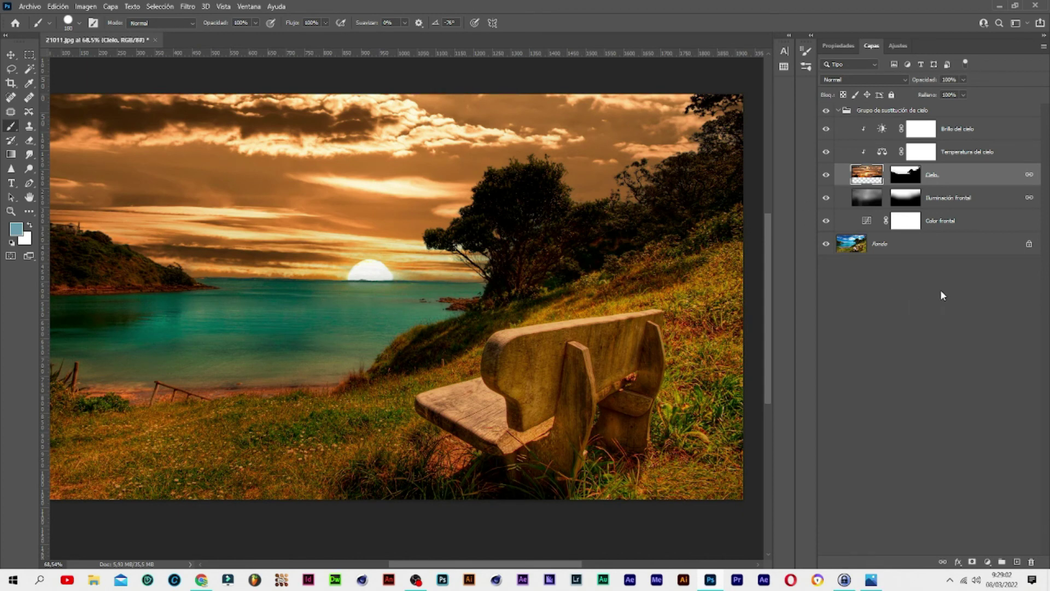
# Toggle the Color frontal layer off and on to compare its toning.
pyautogui.click(826, 224)
pyautogui.click(827, 223)
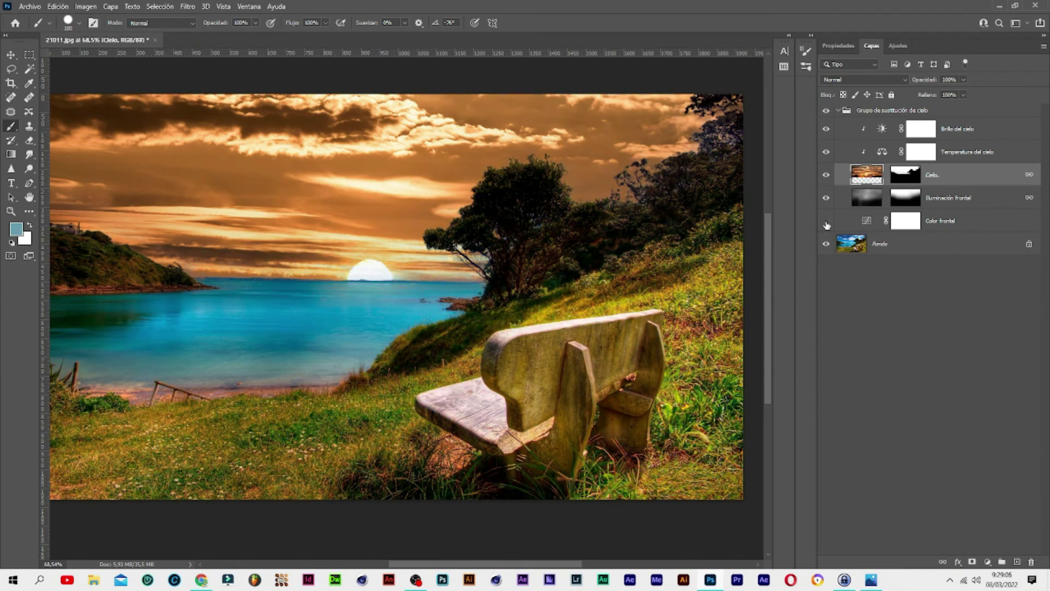
pyautogui.click(826, 224)
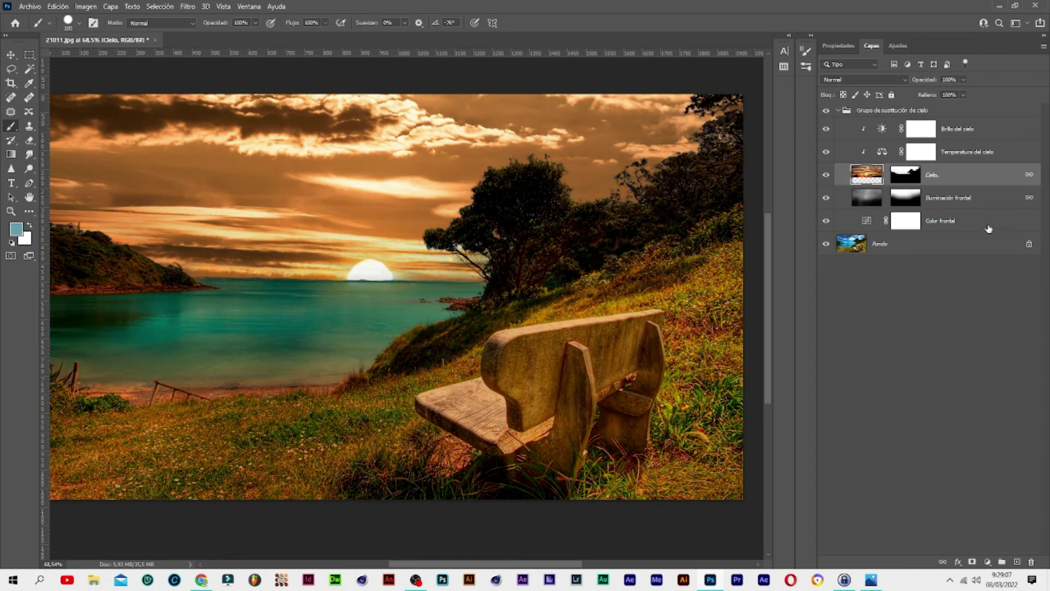
pyautogui.click(826, 222)
pyautogui.click(826, 222)
pyautogui.click(826, 224)
# Lower the Color frontal RGB curve so input 121 maps to output 58.
pyautogui.doubleClick(867, 222)
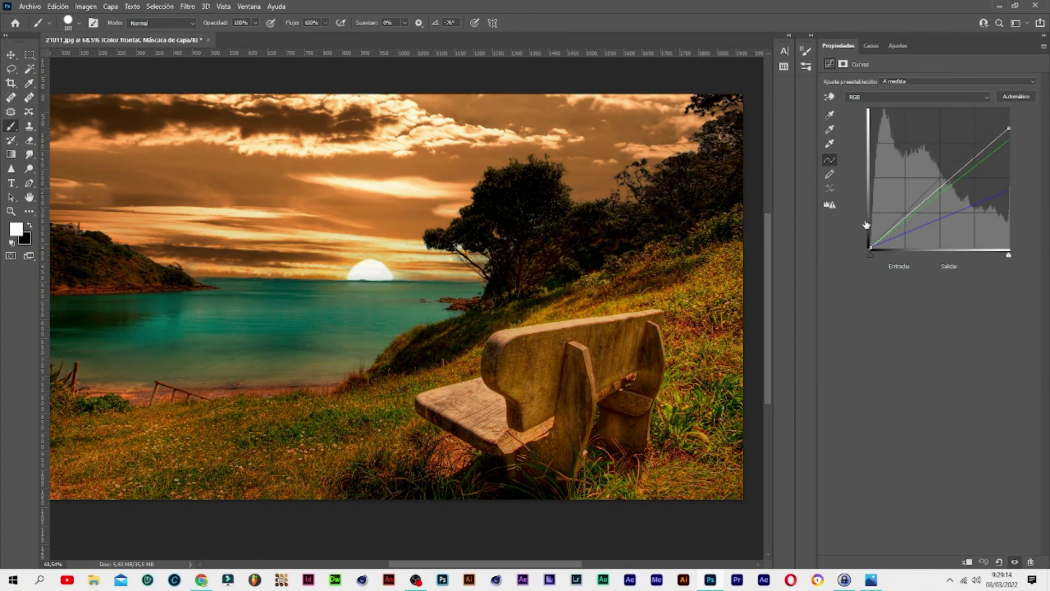
pyautogui.moveTo(938, 199); pyautogui.dragTo(916, 227)
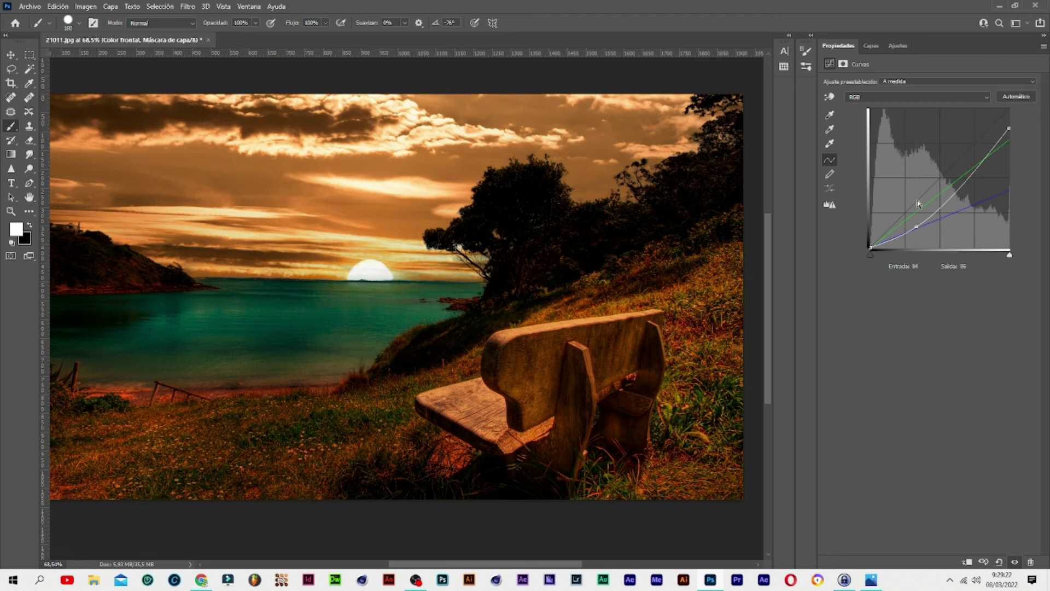
pyautogui.click(922, 208)
pyautogui.moveTo(921, 203); pyautogui.dragTo(936, 216)
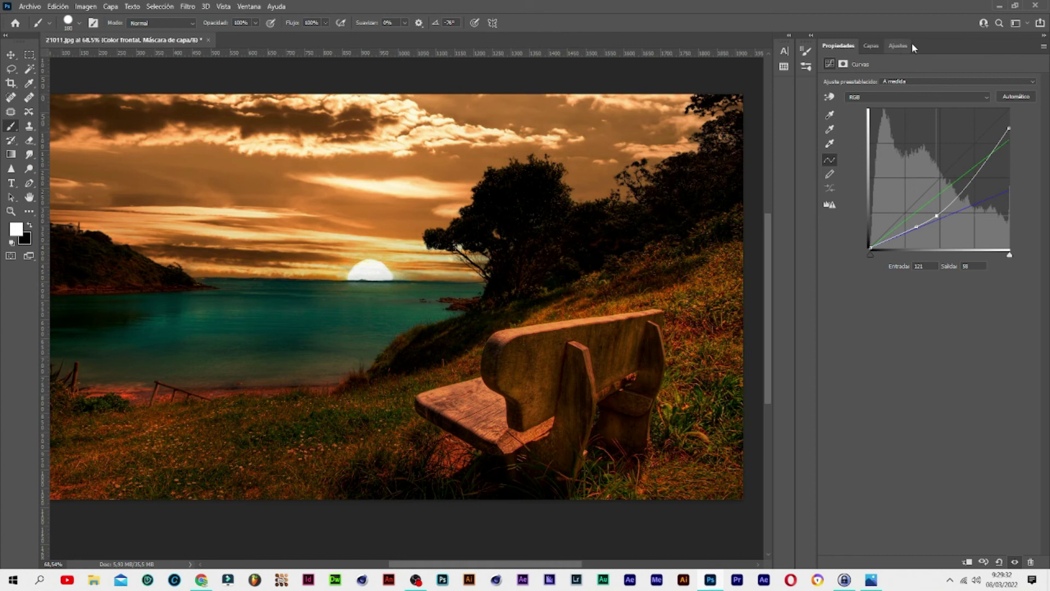
pyautogui.click(873, 46)
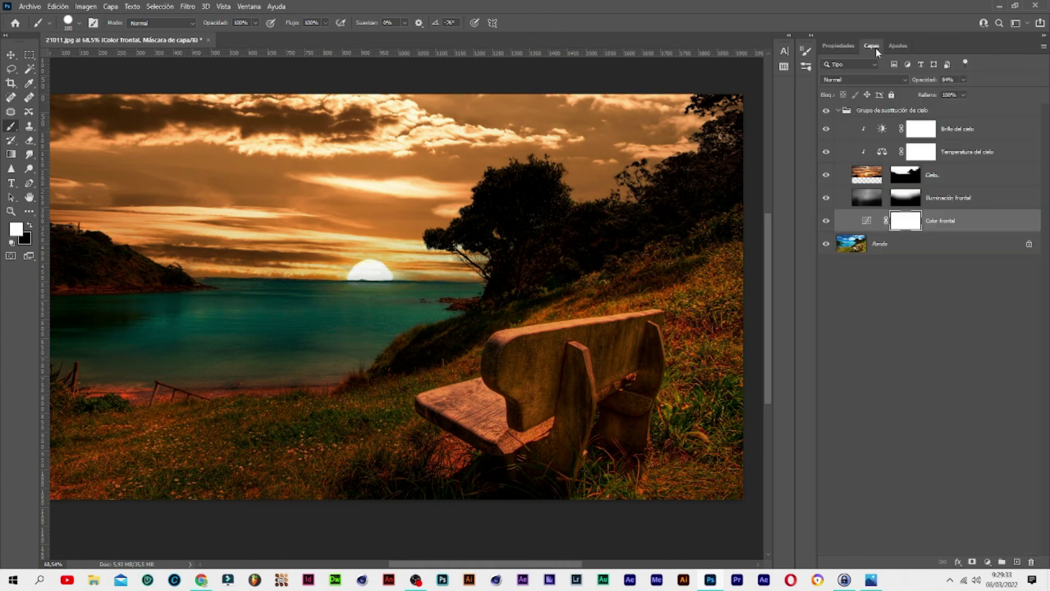
# Drag Brillo del cielo's brightness slider lower to darken the sky.
pyautogui.doubleClick(887, 128)
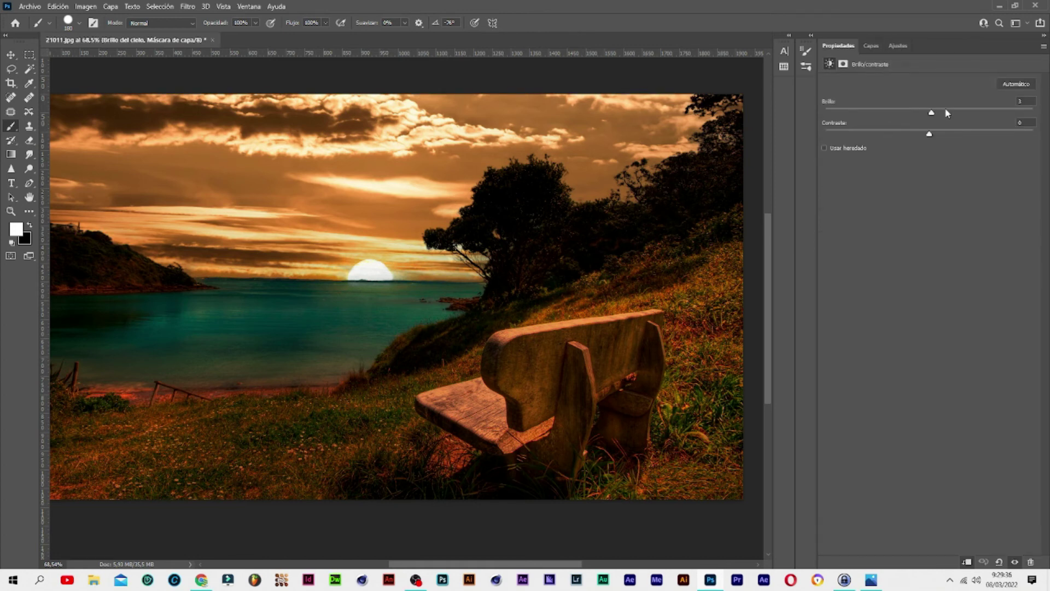
pyautogui.moveTo(931, 116)
pyautogui.mouseDown()
pyautogui.moveTo(889, 116)
pyautogui.moveTo(861, 143)
pyautogui.moveTo(942, 141)
pyautogui.mouseUp()
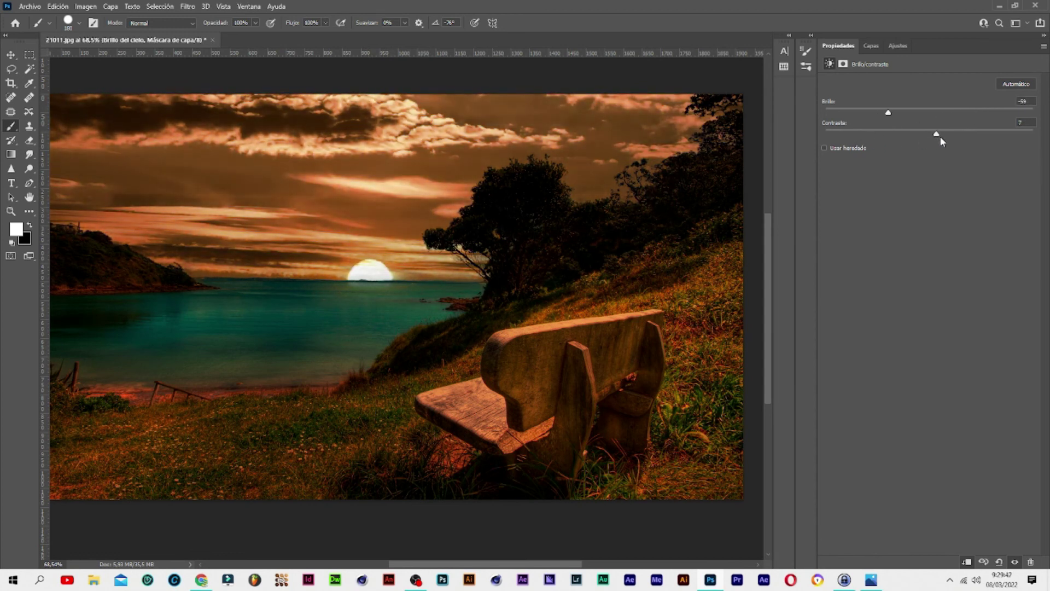
pyautogui.click(866, 48)
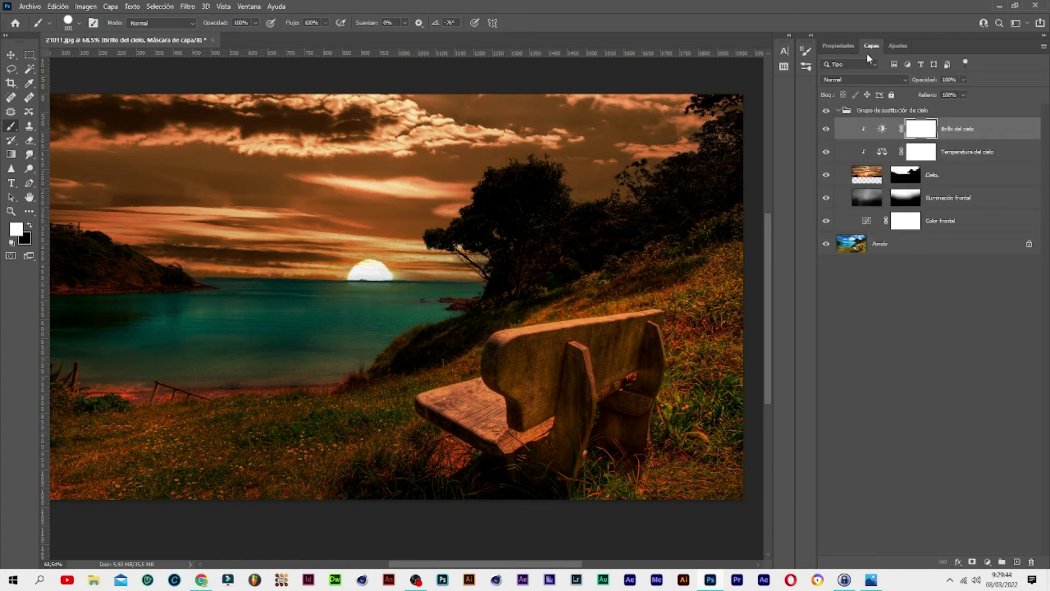
# Rebalance Temperatura del cielo colour balance to +46 toward red and yellow -32.
pyautogui.doubleClick(882, 152)
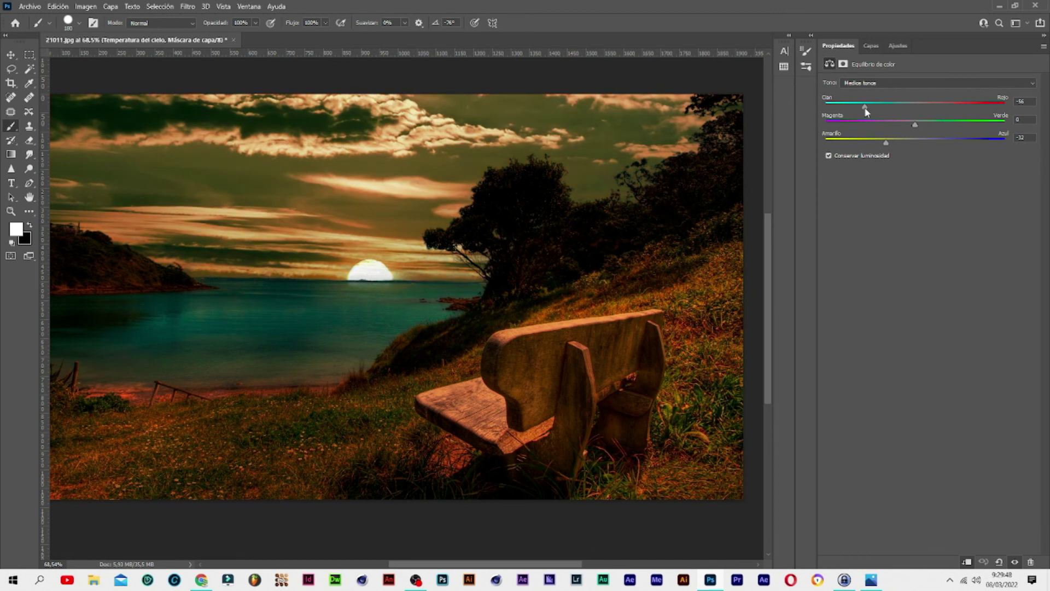
pyautogui.moveTo(918, 113); pyautogui.dragTo(893, 129)
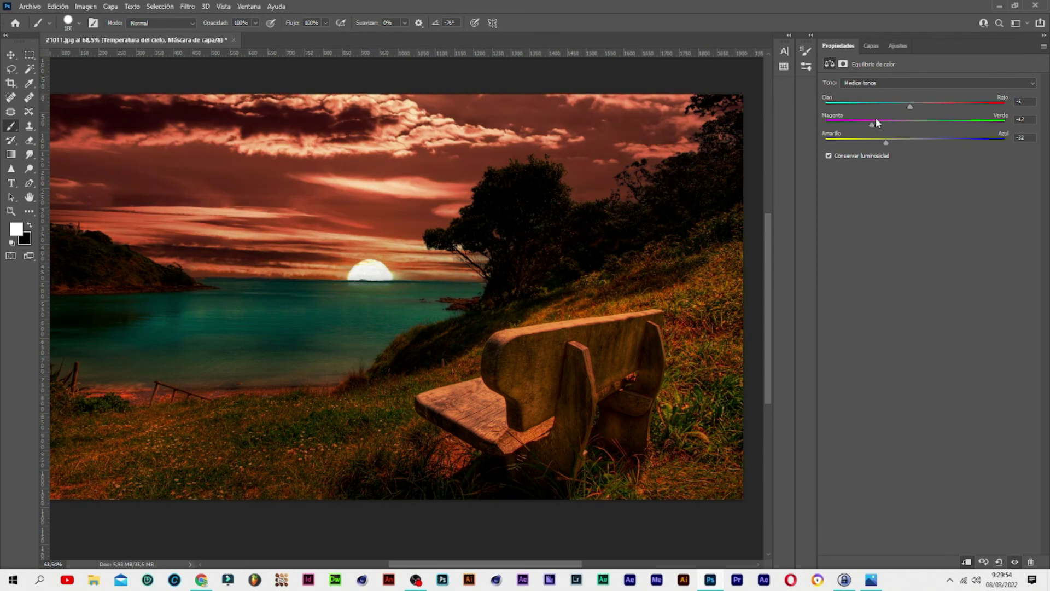
pyautogui.hotkey('ctrl', 'z')
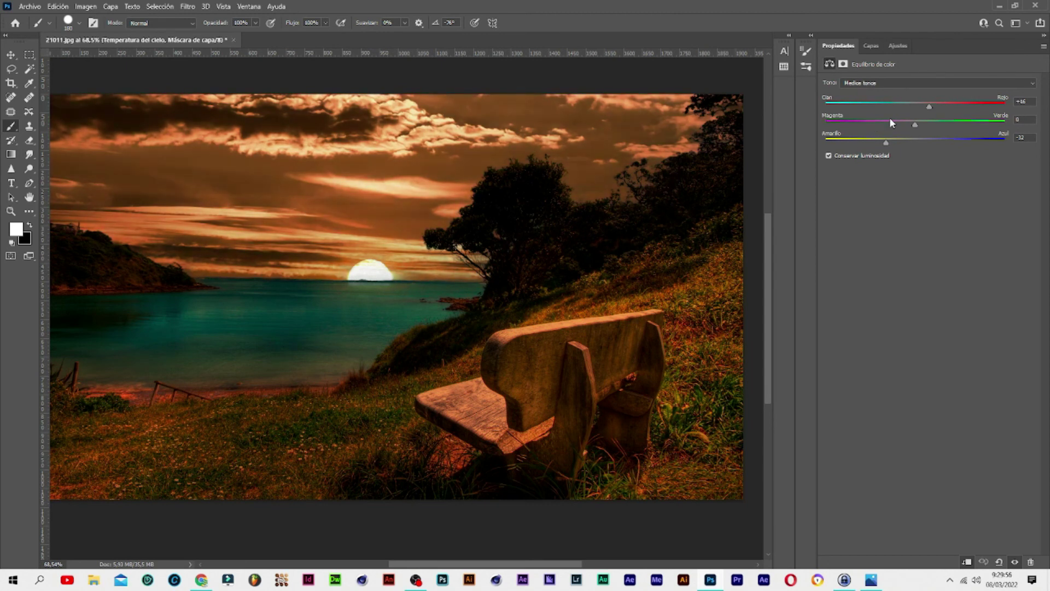
pyautogui.hotkey('ctrl', 'z')
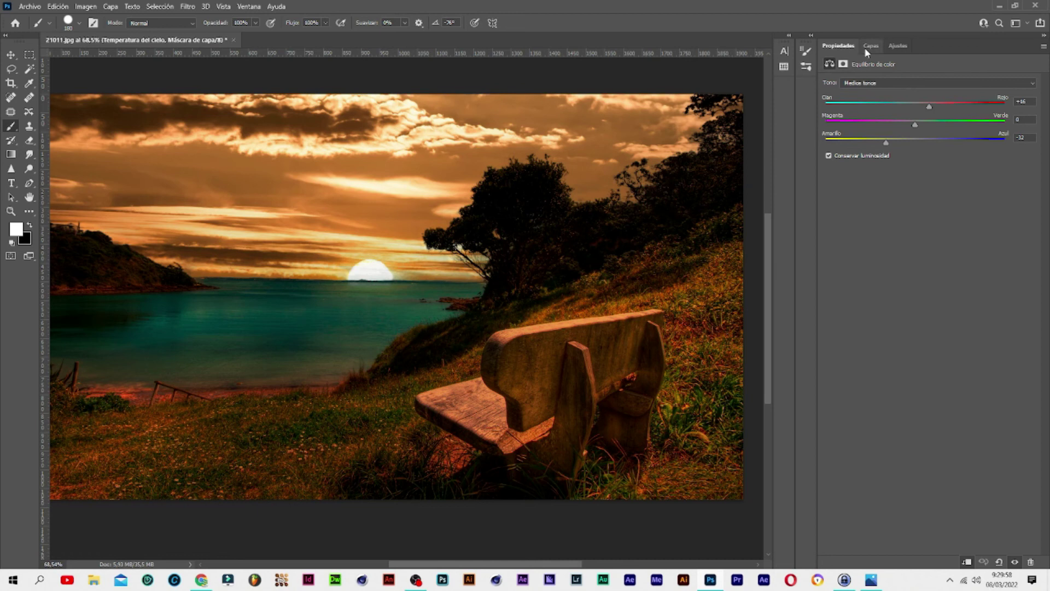
pyautogui.click(870, 46)
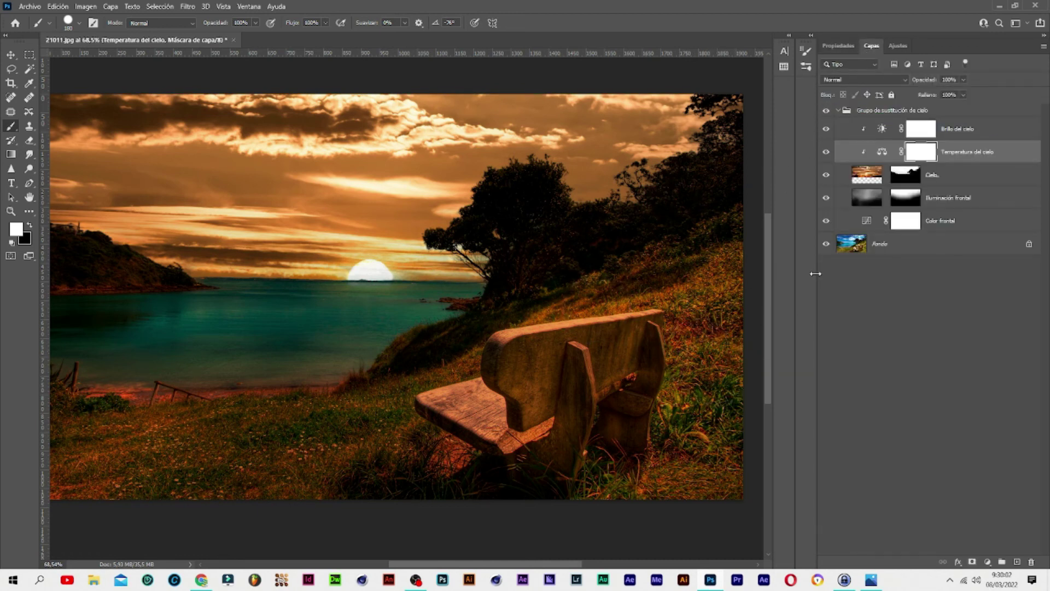
pyautogui.click(827, 113)
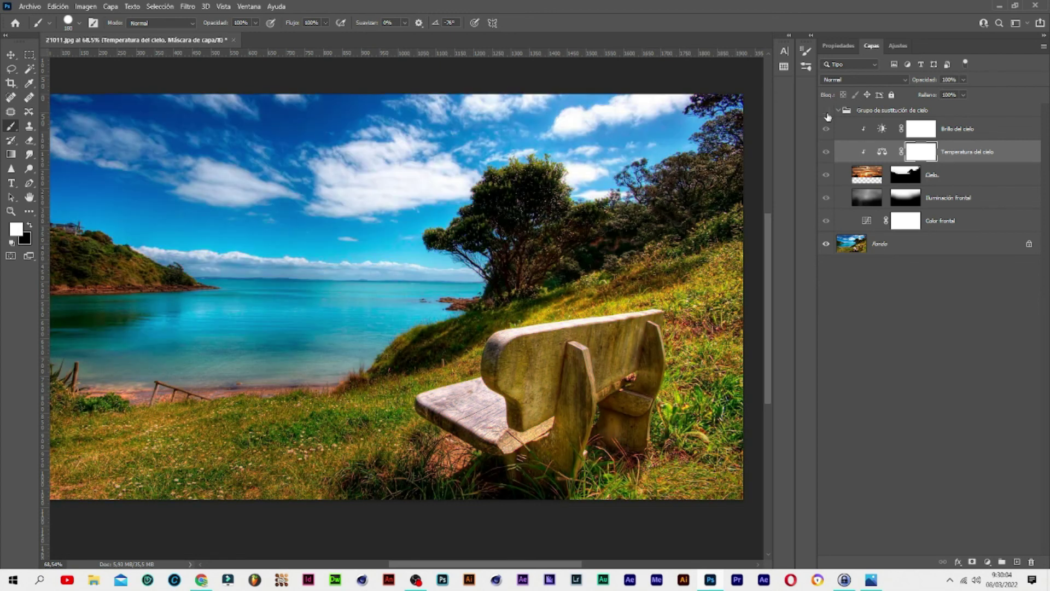
pyautogui.click(827, 113)
pyautogui.click(827, 113)
pyautogui.click(827, 113)
pyautogui.click(827, 112)
pyautogui.click(827, 113)
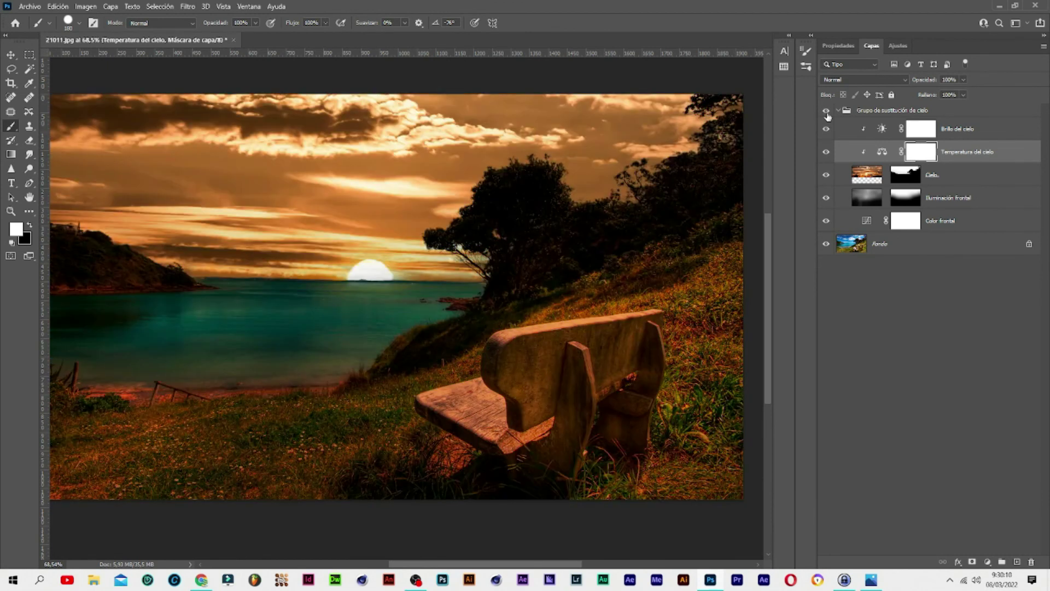
pyautogui.click(827, 113)
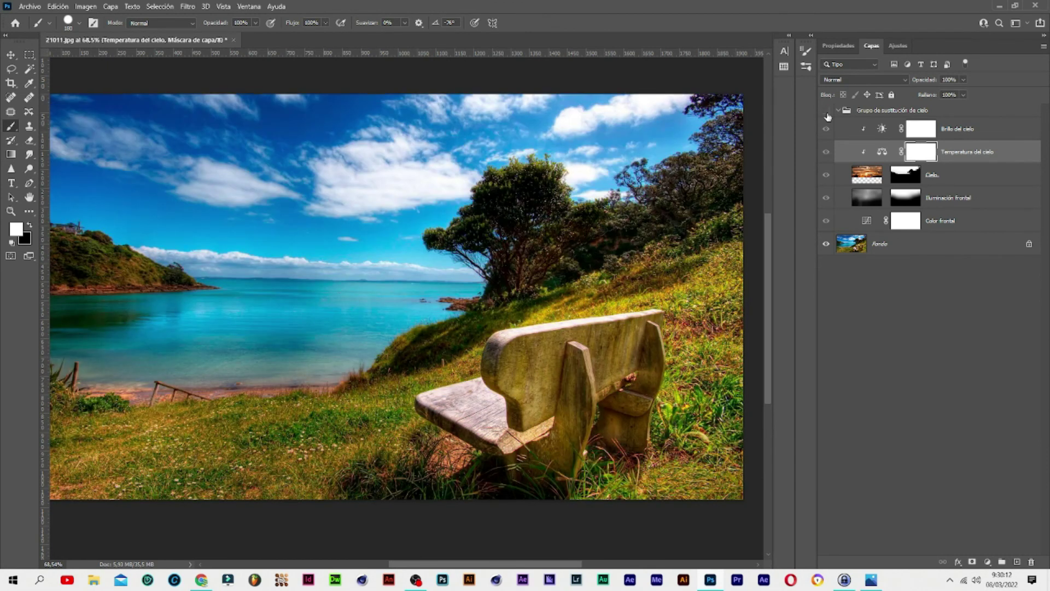
pyautogui.click(826, 113)
pyautogui.click(827, 112)
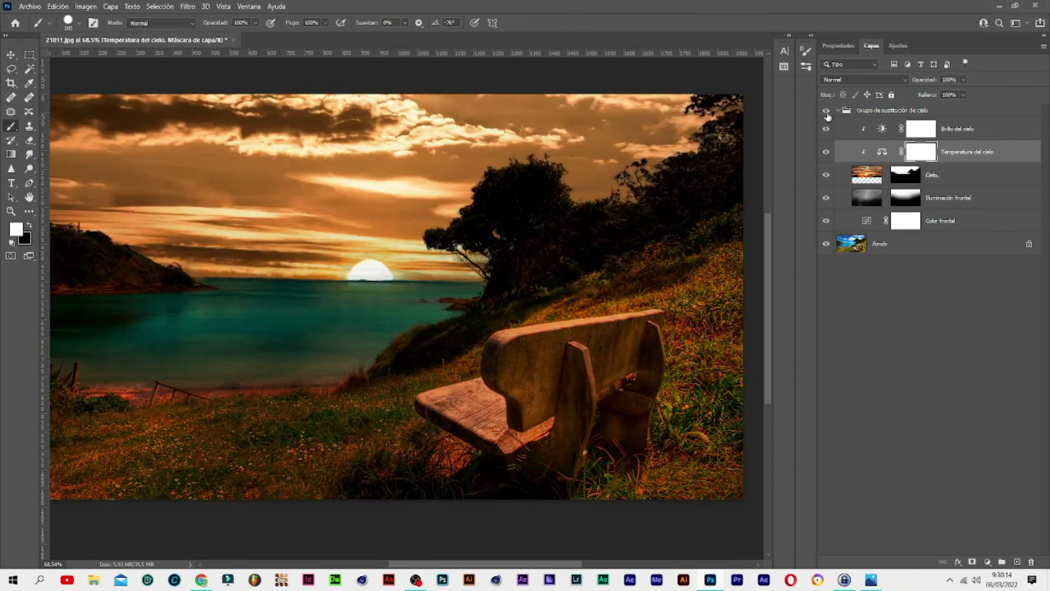
pyautogui.click(826, 112)
pyautogui.moveTo(765, 246)
pyautogui.mouseDown()
pyautogui.moveTo(774, 176)
pyautogui.moveTo(763, 240)
pyautogui.mouseUp()
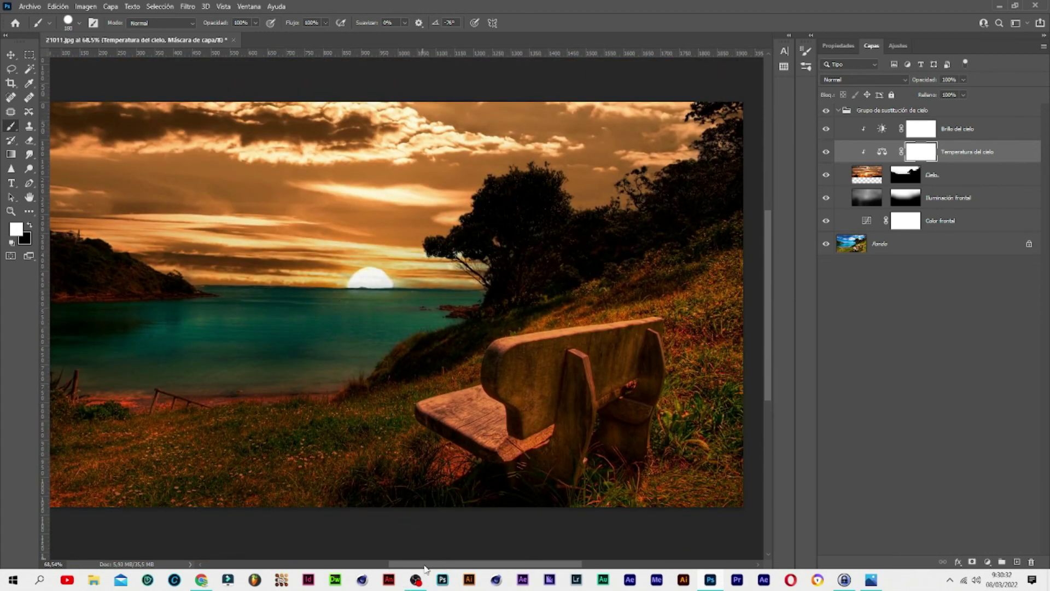
pyautogui.moveTo(431, 566); pyautogui.dragTo(428, 560)
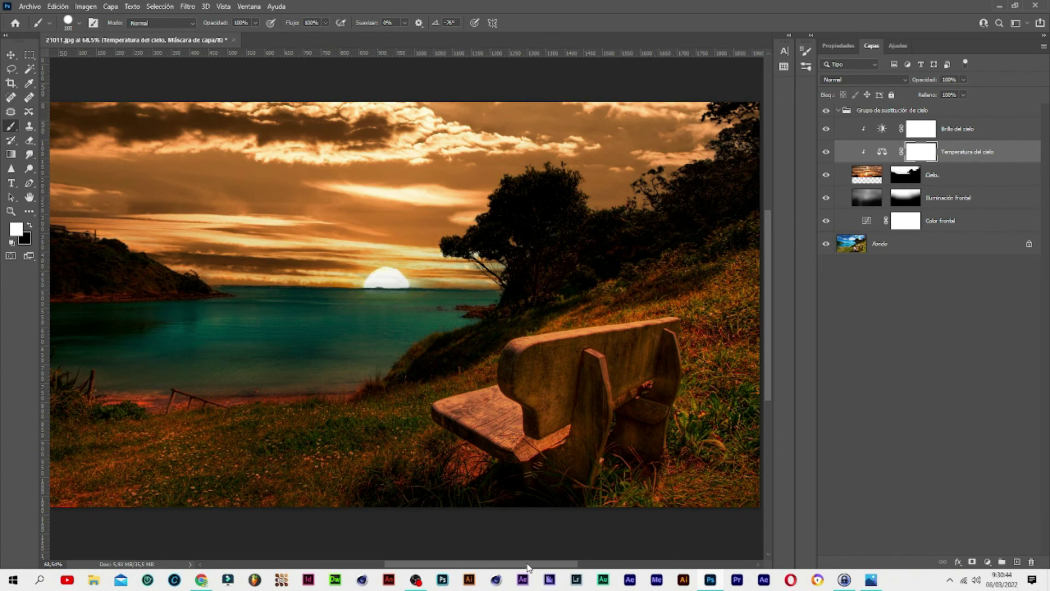
pyautogui.moveTo(528, 567); pyautogui.dragTo(525, 564)
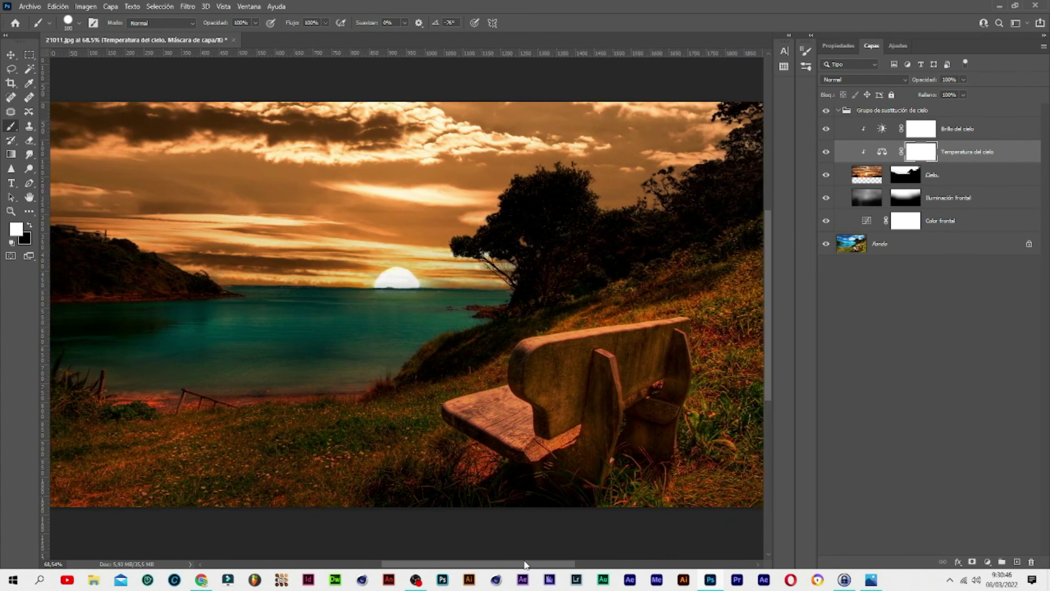